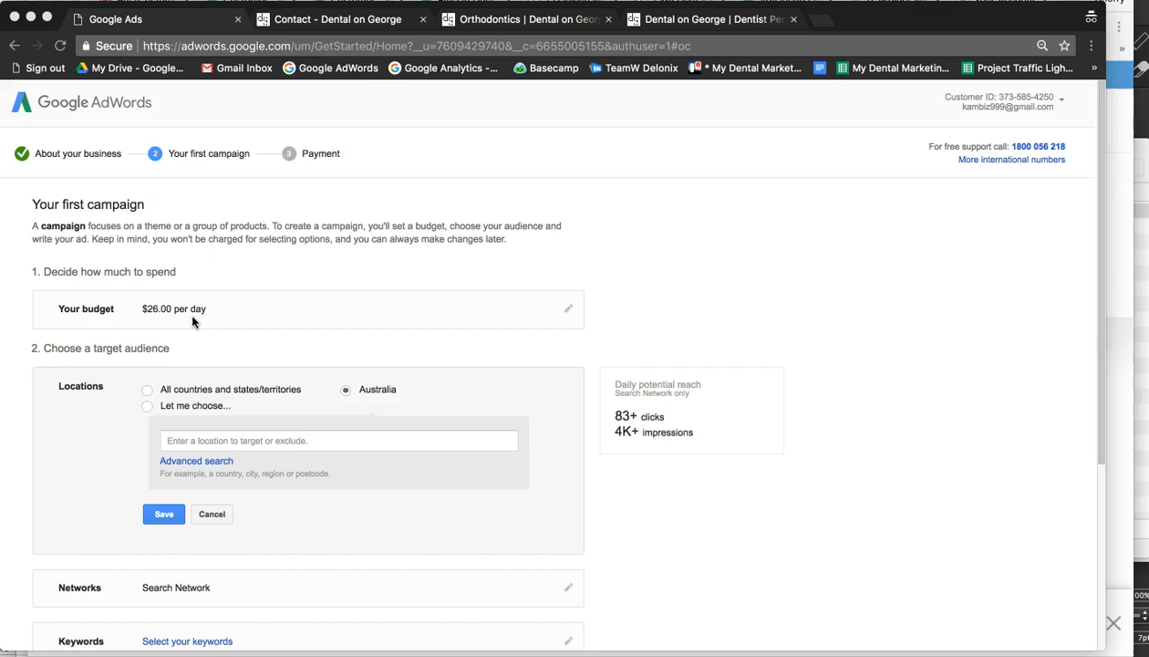
pyautogui.scroll(-3, 192, 320)
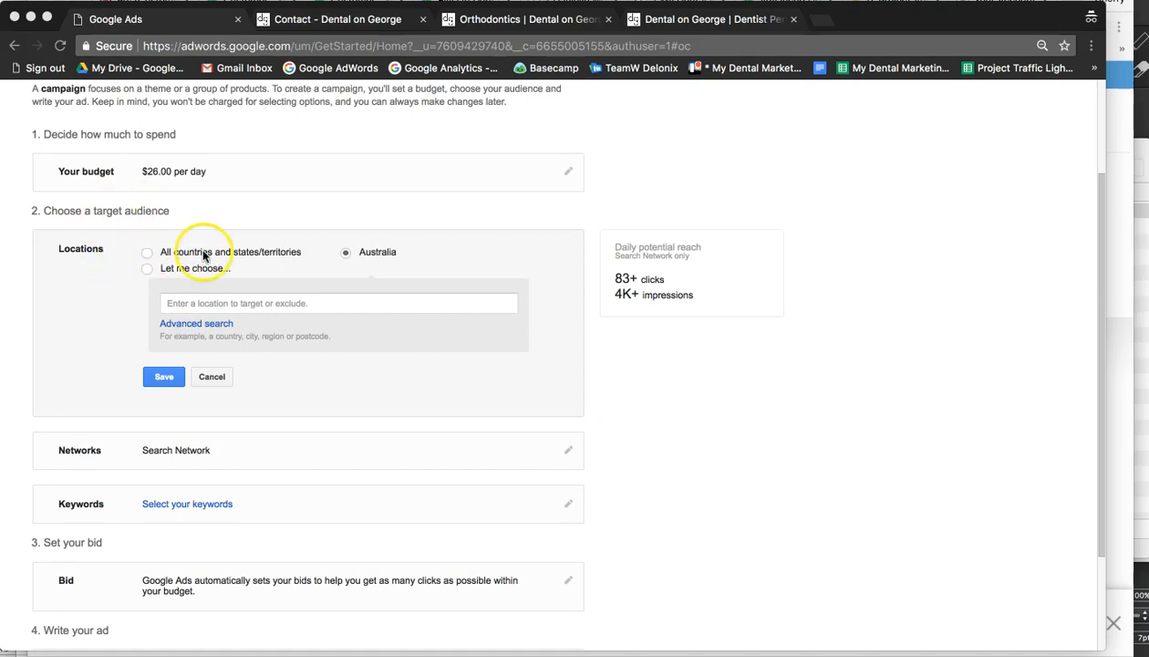
pyautogui.click(187, 304)
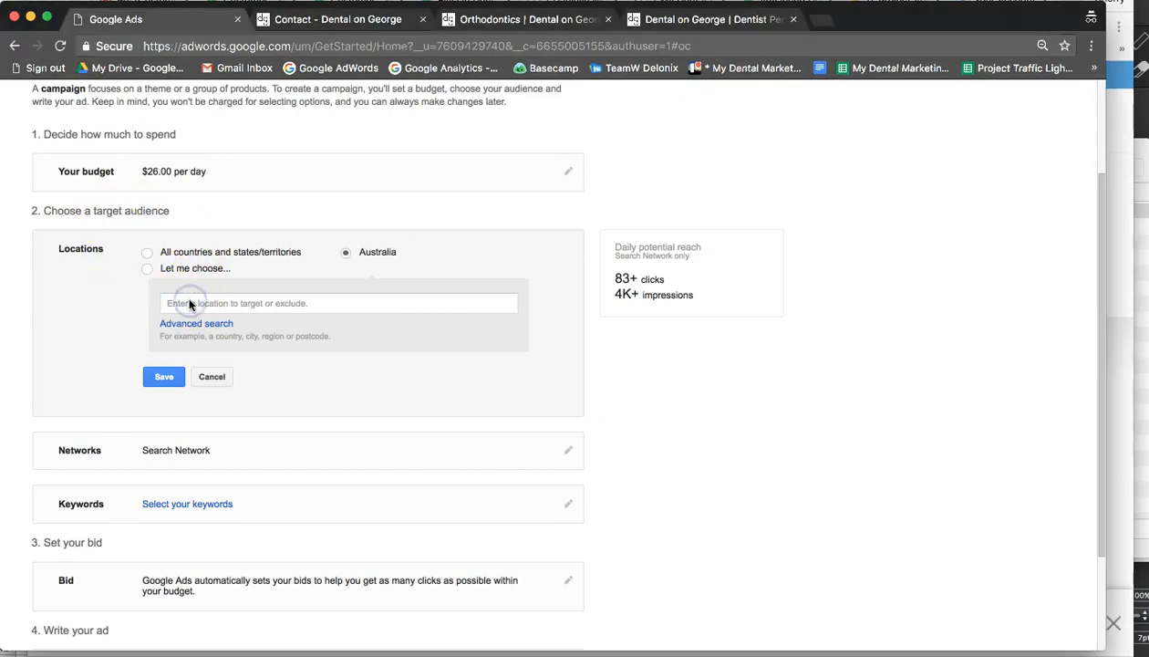
pyautogui.click(190, 303)
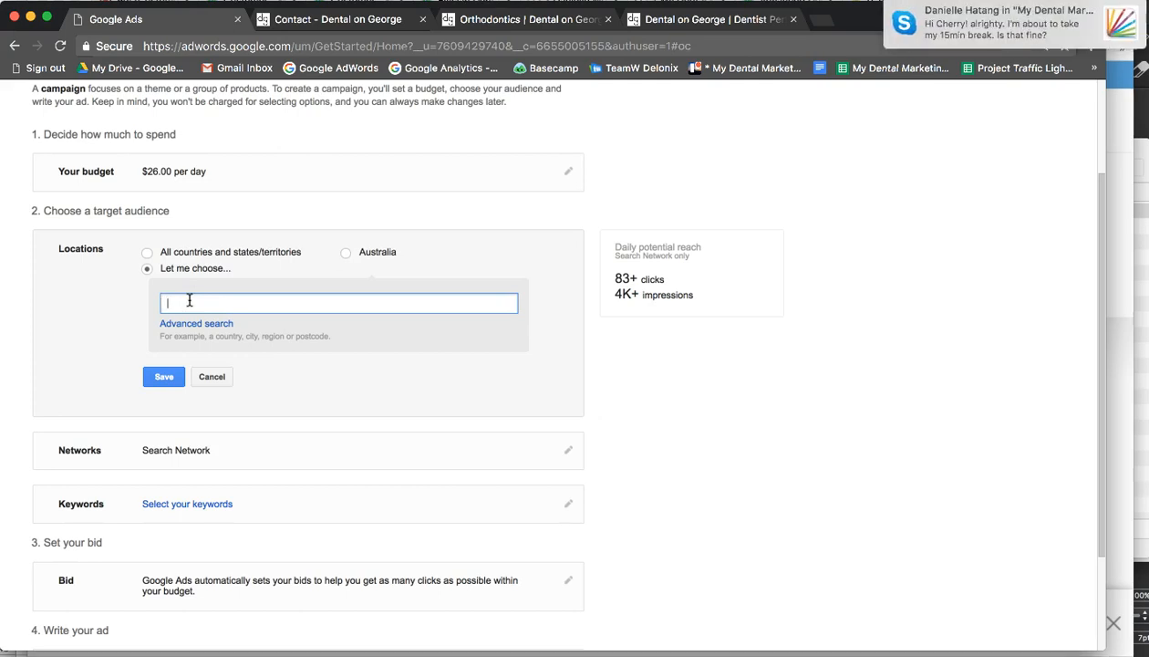
pyautogui.write('132 George St. East Fremantle')
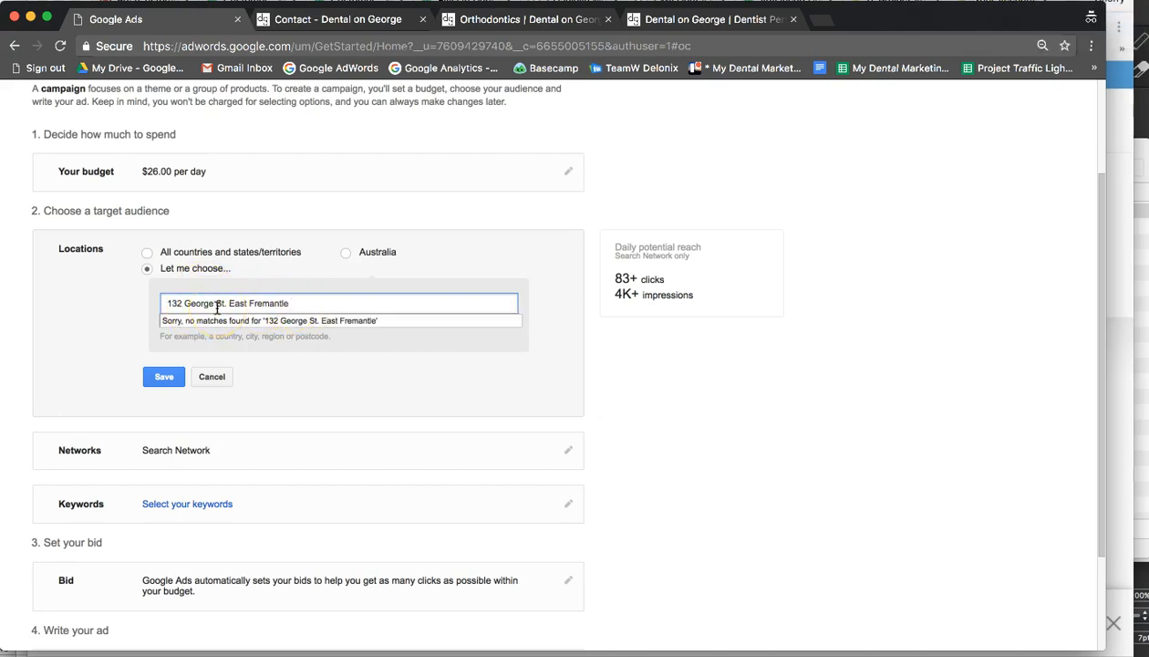
pyautogui.click(201, 375)
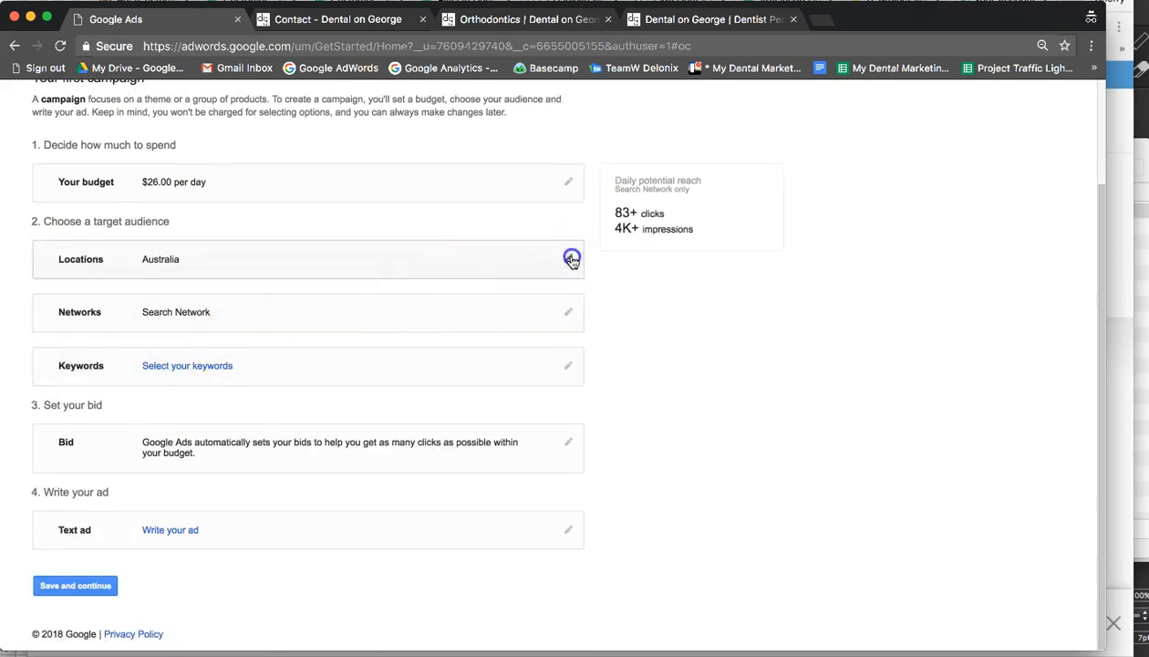
# - Reopen the campaign locations, switch the advanced search to radius targeting, and enter the dental practice's street address
pyautogui.click(568, 259)
pyautogui.click(218, 324)
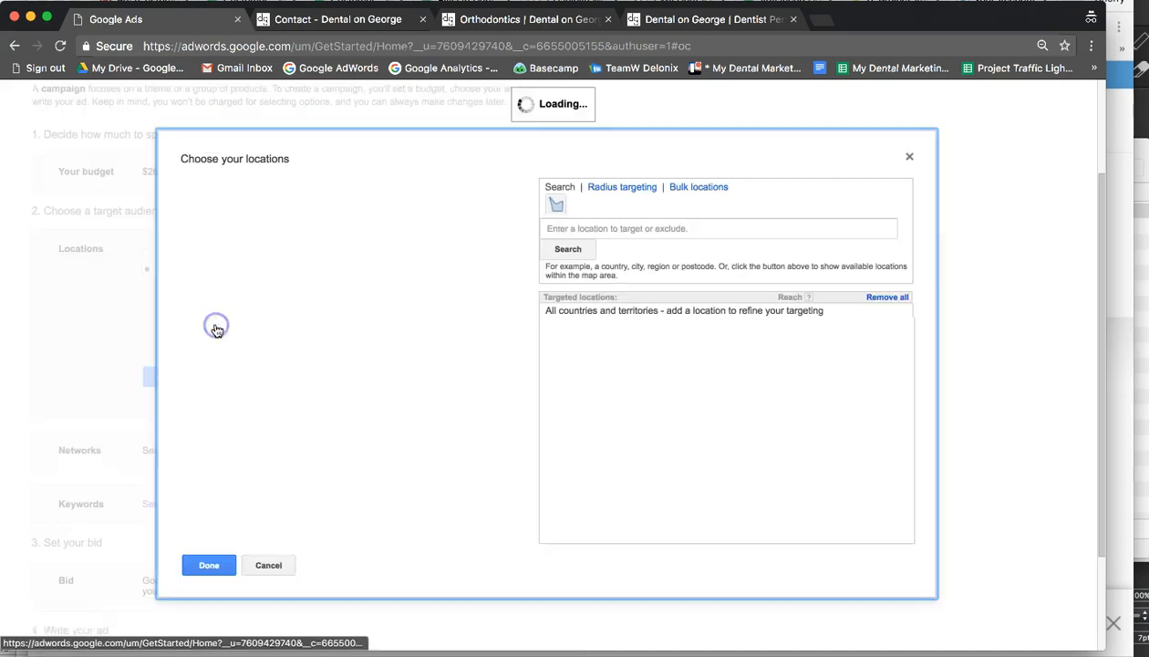
pyautogui.click(624, 187)
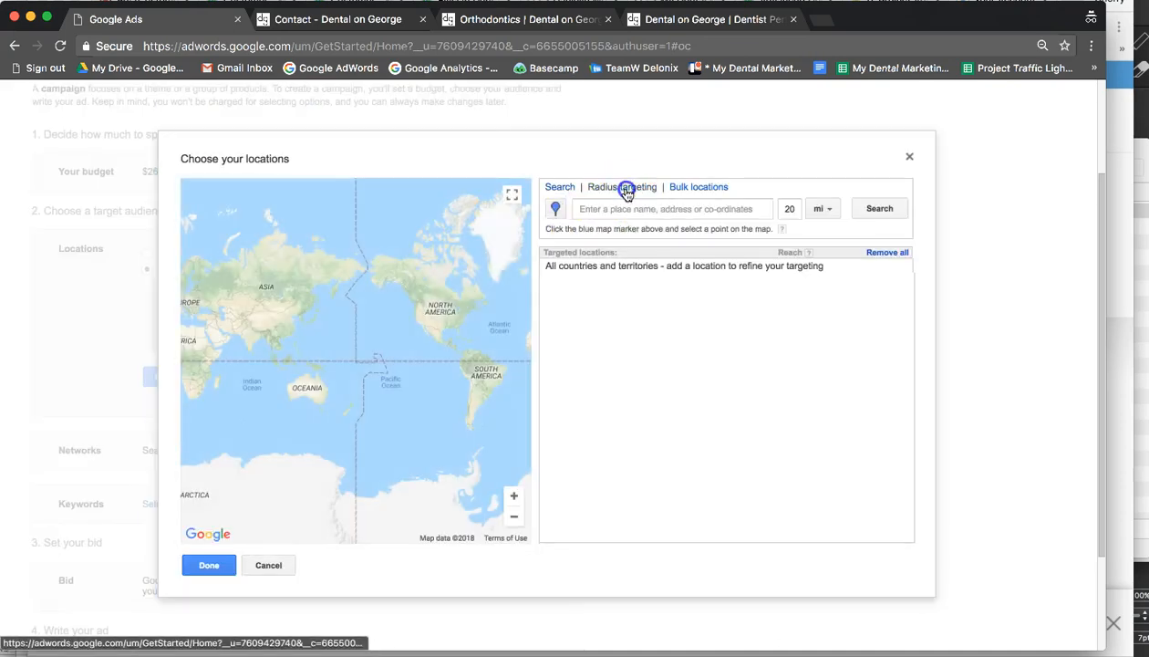
pyautogui.click(607, 210)
pyautogui.write('132 George St. East Fremantle')
# - Set the targeting radius to 6 km, search for the area, and add it as the campaign's targeted location
pyautogui.moveTo(796, 209); pyautogui.dragTo(771, 210)
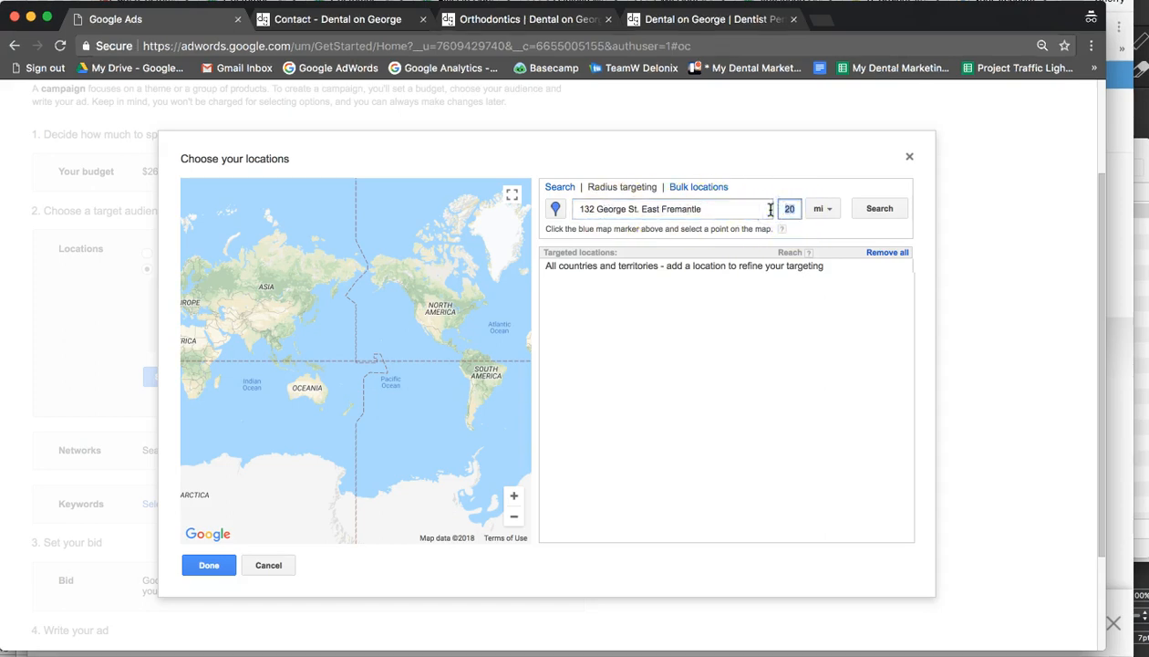
pyautogui.write('6')
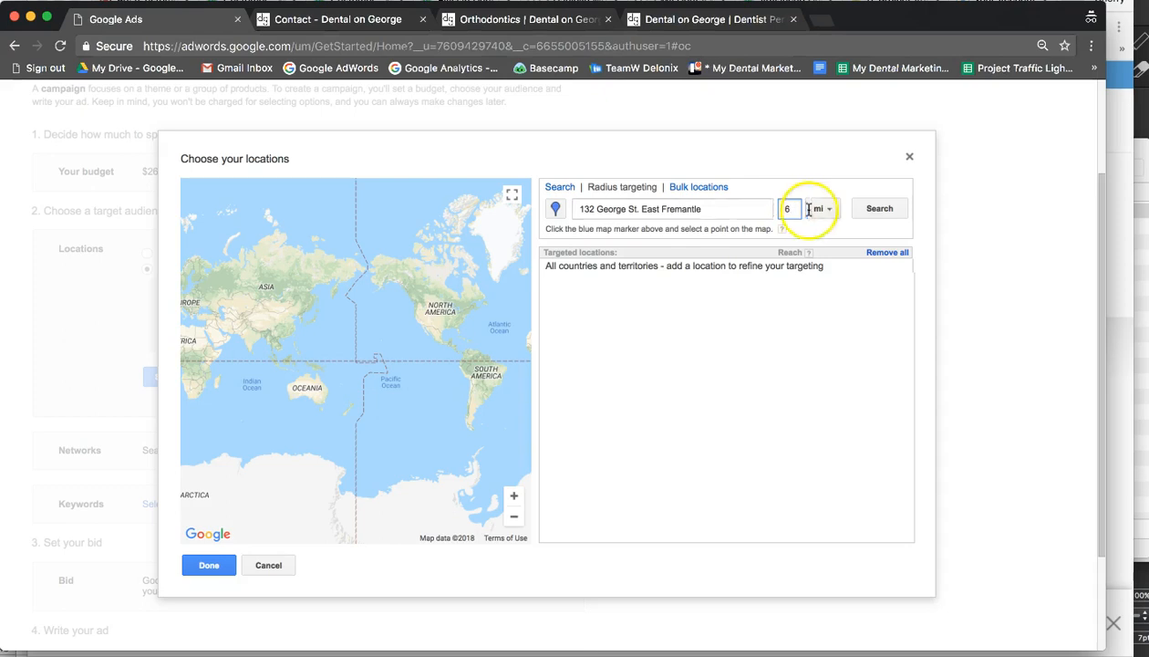
pyautogui.click(830, 212)
pyautogui.click(826, 249)
pyautogui.click(880, 212)
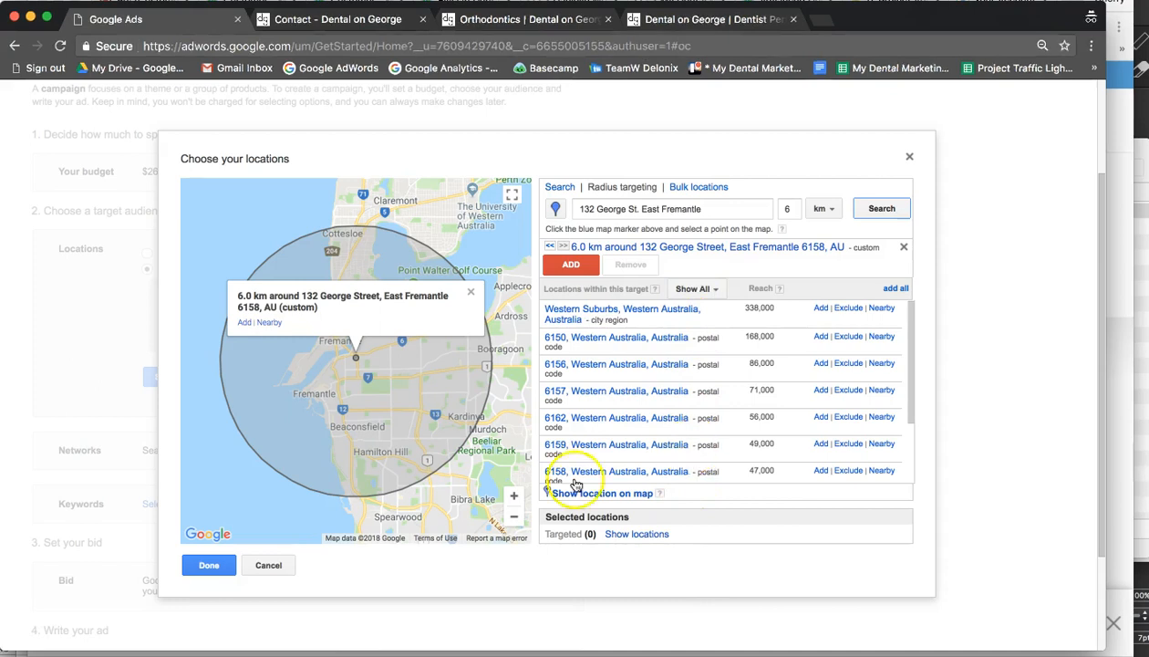
pyautogui.click(208, 567)
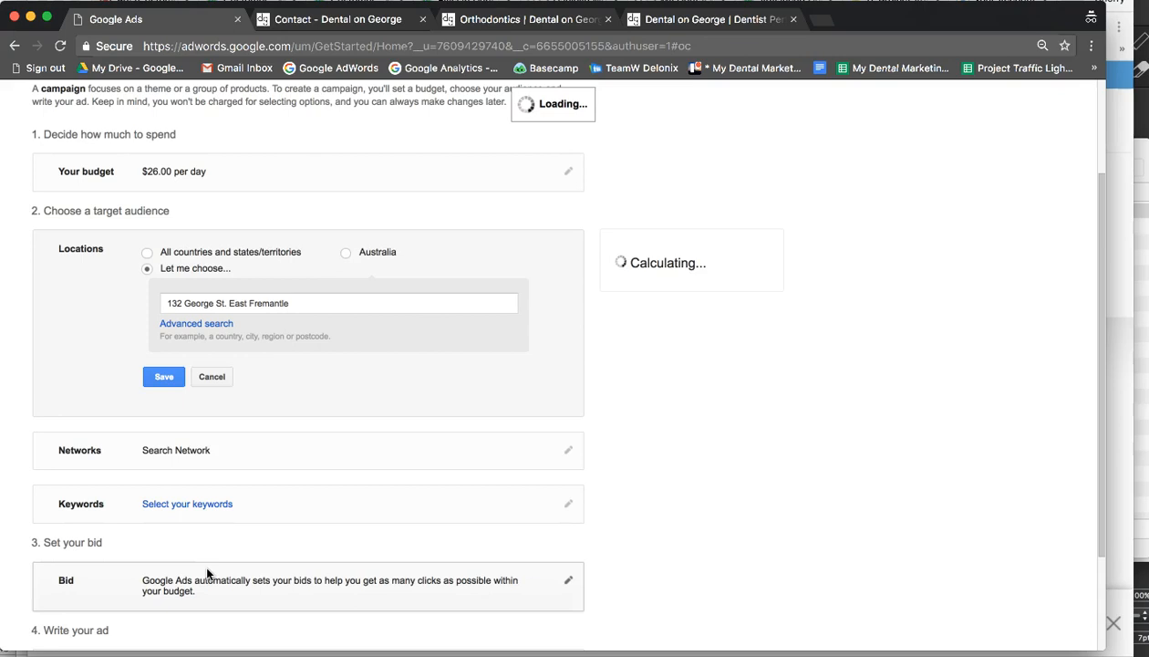
# - Clear the leftover address text from the location field and save the location targeting
pyautogui.click(187, 588)
pyautogui.click(295, 351)
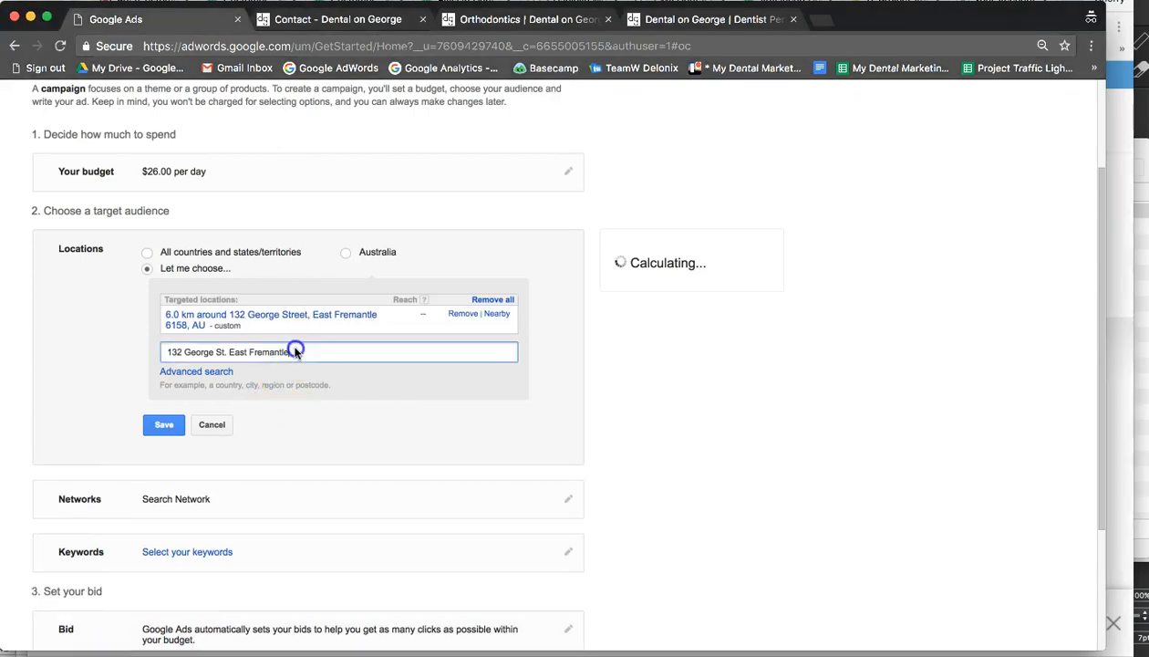
pyautogui.moveTo(294, 351); pyautogui.dragTo(151, 352)
pyautogui.press('BackSpace')
pyautogui.click(234, 333)
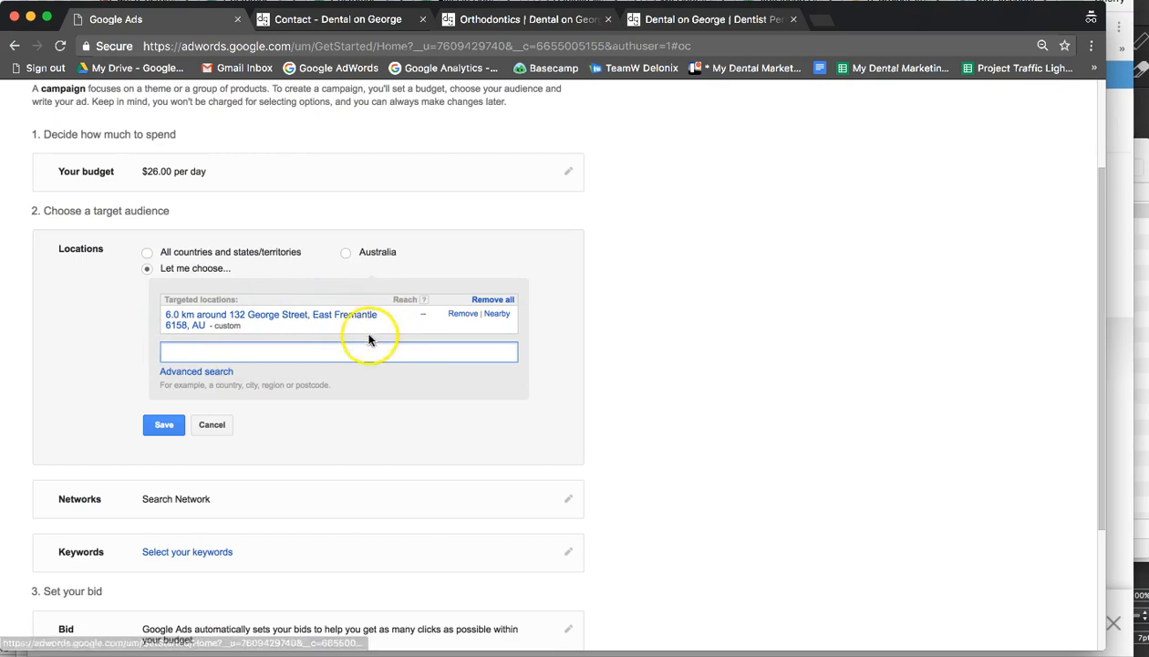
pyautogui.scroll(-1, 283, 398)
pyautogui.click(162, 399)
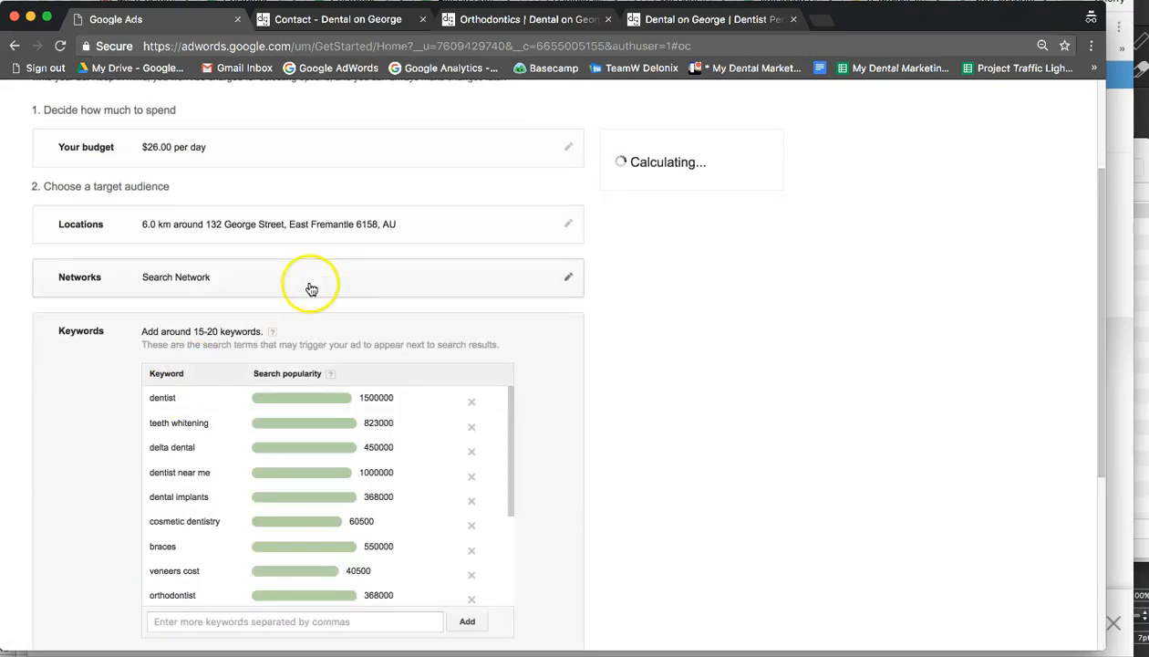
# - Save the campaign's networks with Search Network only, leaving Display Network unselected
pyautogui.click(566, 278)
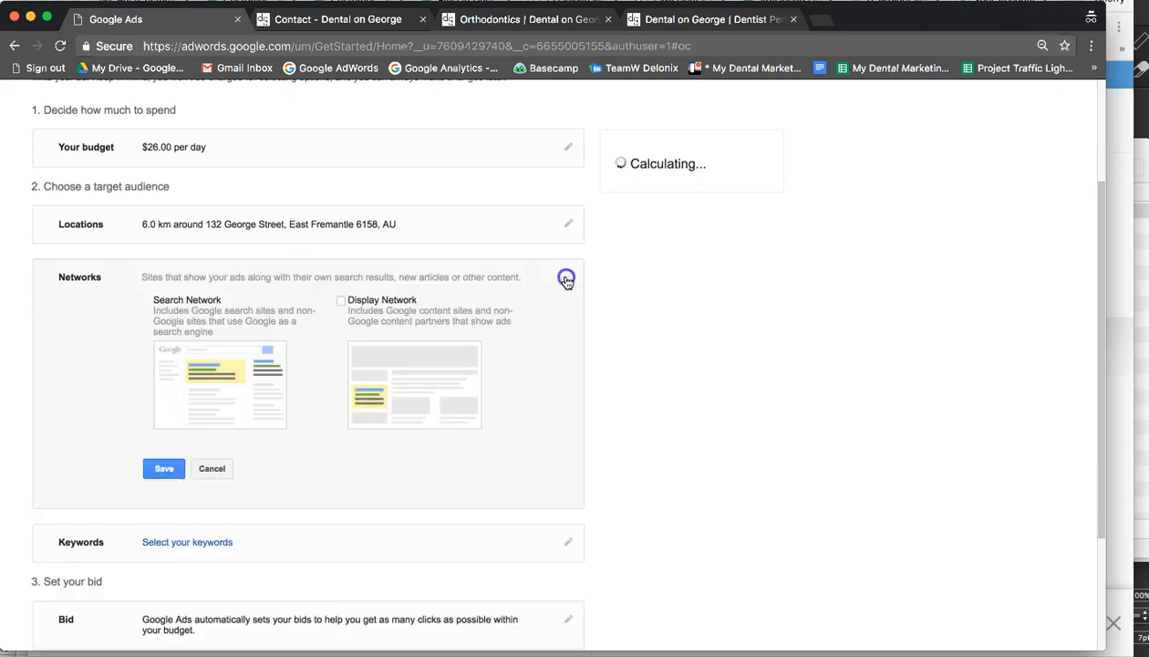
pyautogui.click(165, 468)
# - Save the bid setting with Google Ads automatically setting the bids within the budget
pyautogui.scroll(-2, 524, 353)
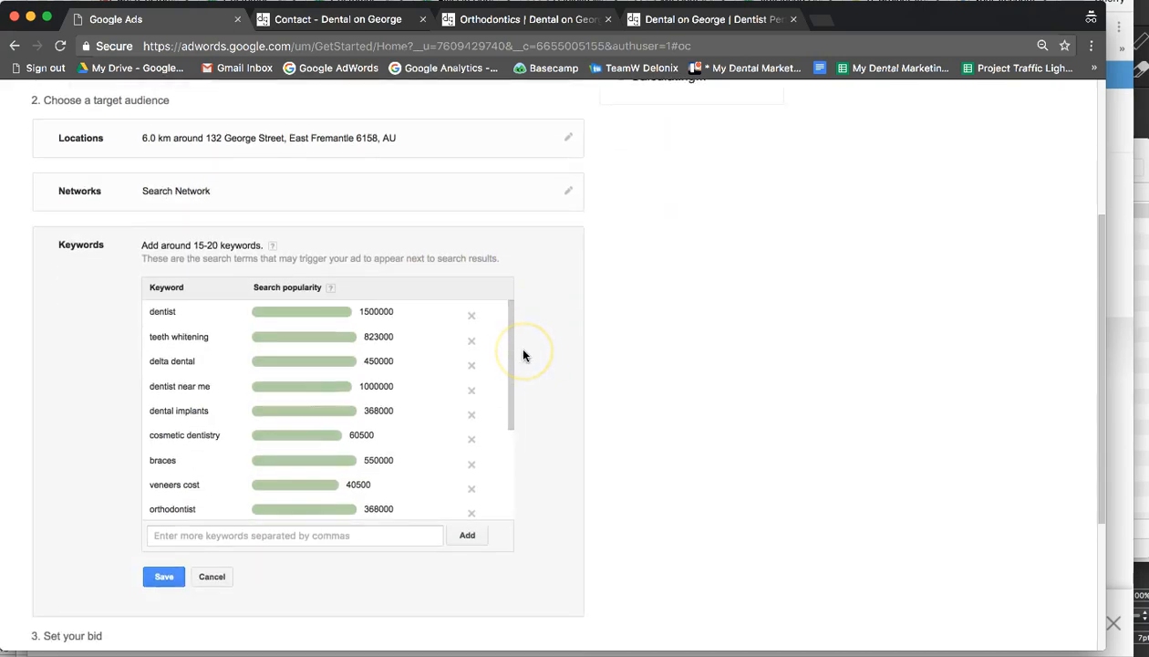
pyautogui.scroll(4, 525, 353)
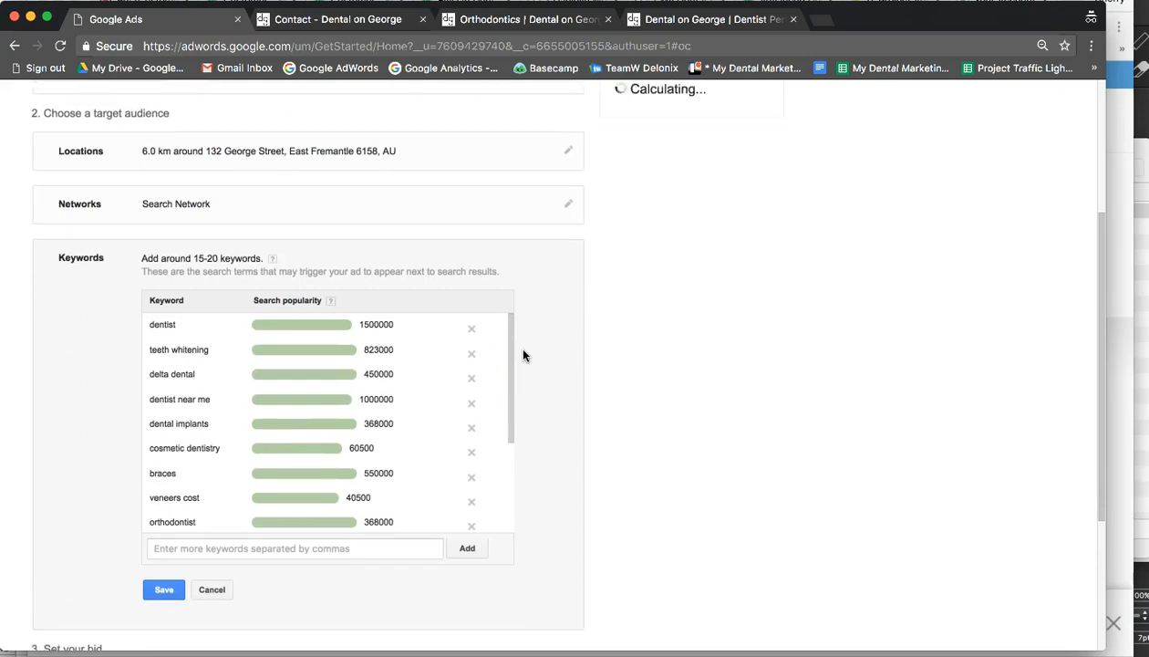
pyautogui.scroll(-5, 524, 355)
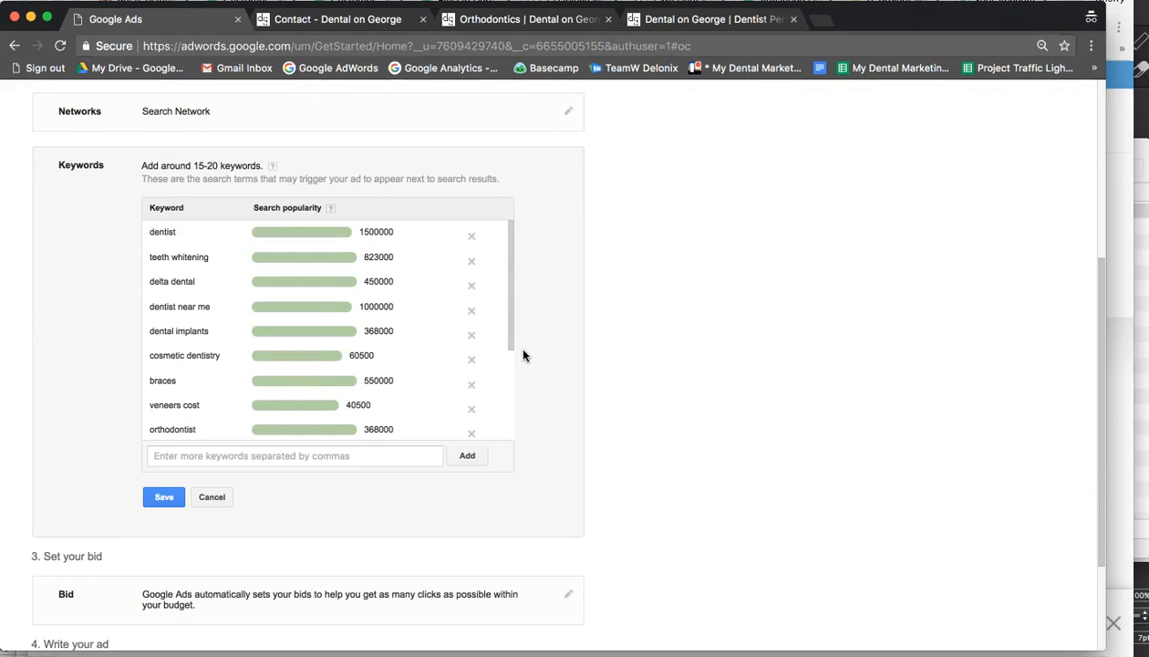
pyautogui.scroll(-1, 524, 355)
pyautogui.scroll(-1, 525, 355)
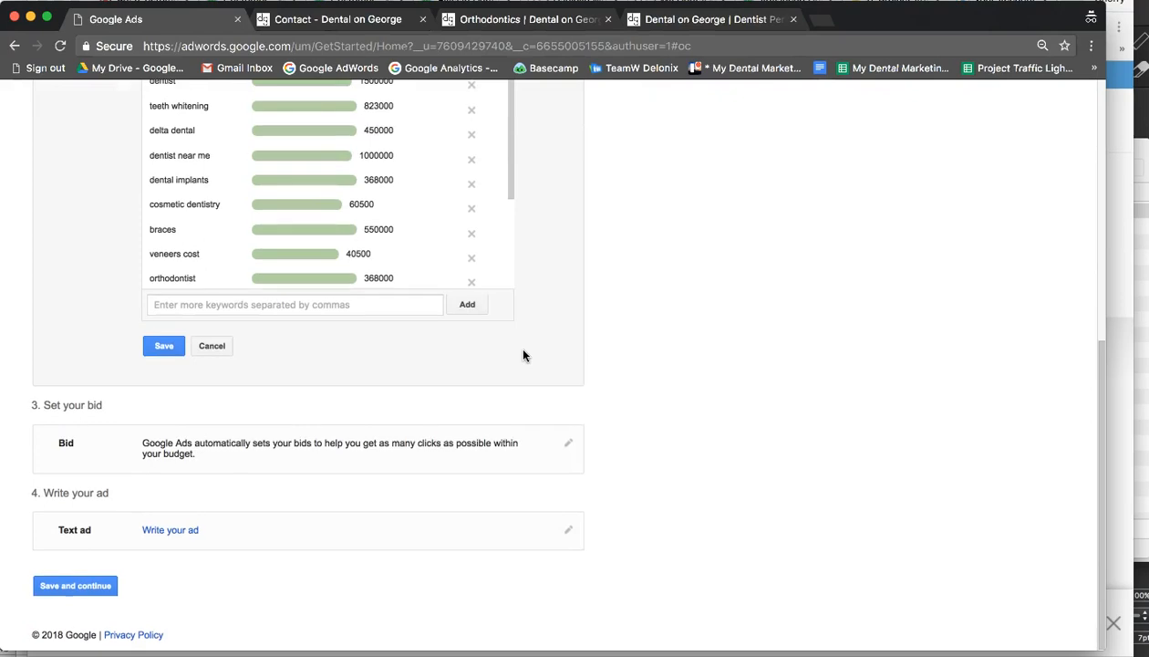
pyautogui.click(568, 446)
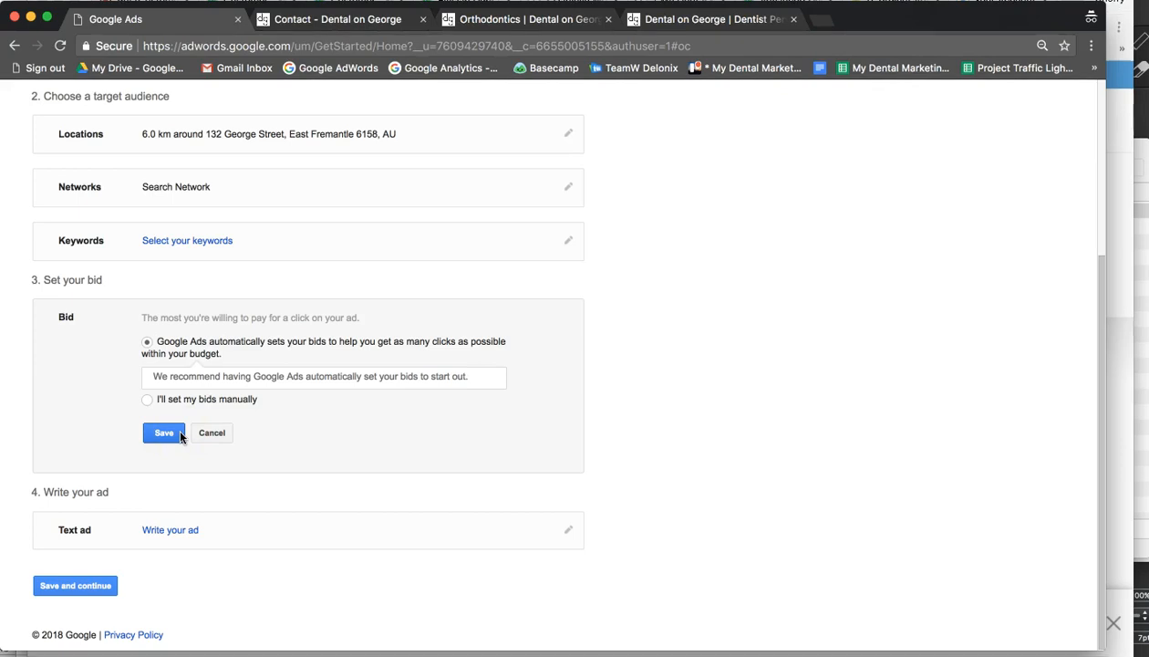
pyautogui.click(151, 434)
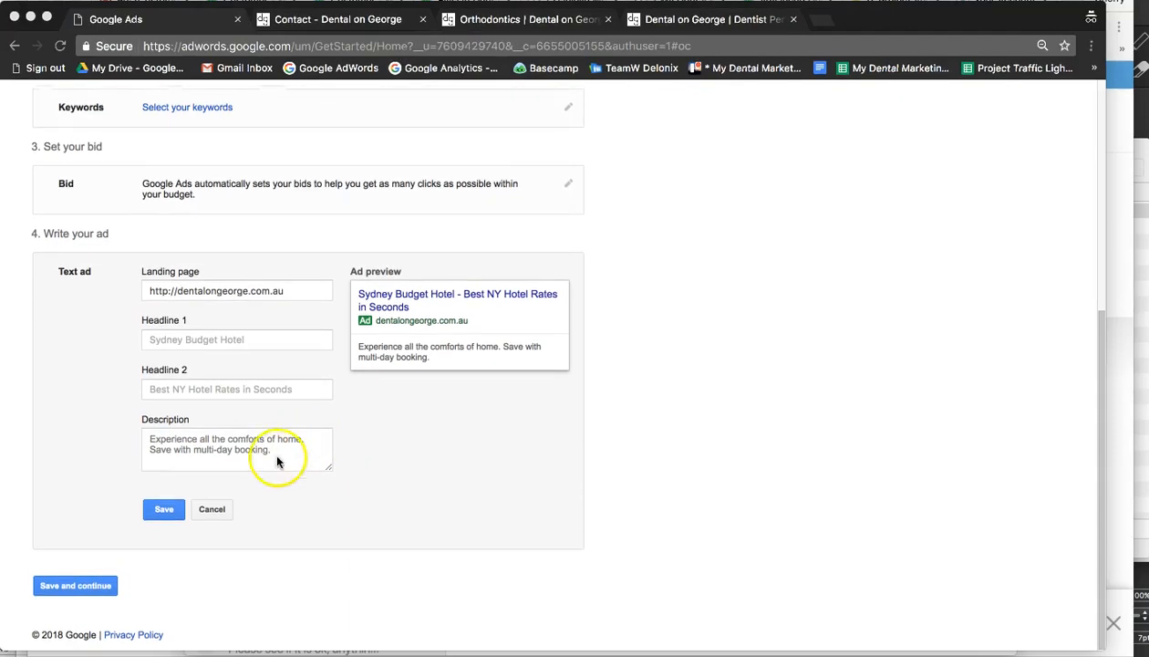
# - Add the keyword "dentist fremantle" to the suggested keywords and save the keyword list
pyautogui.click(73, 586)
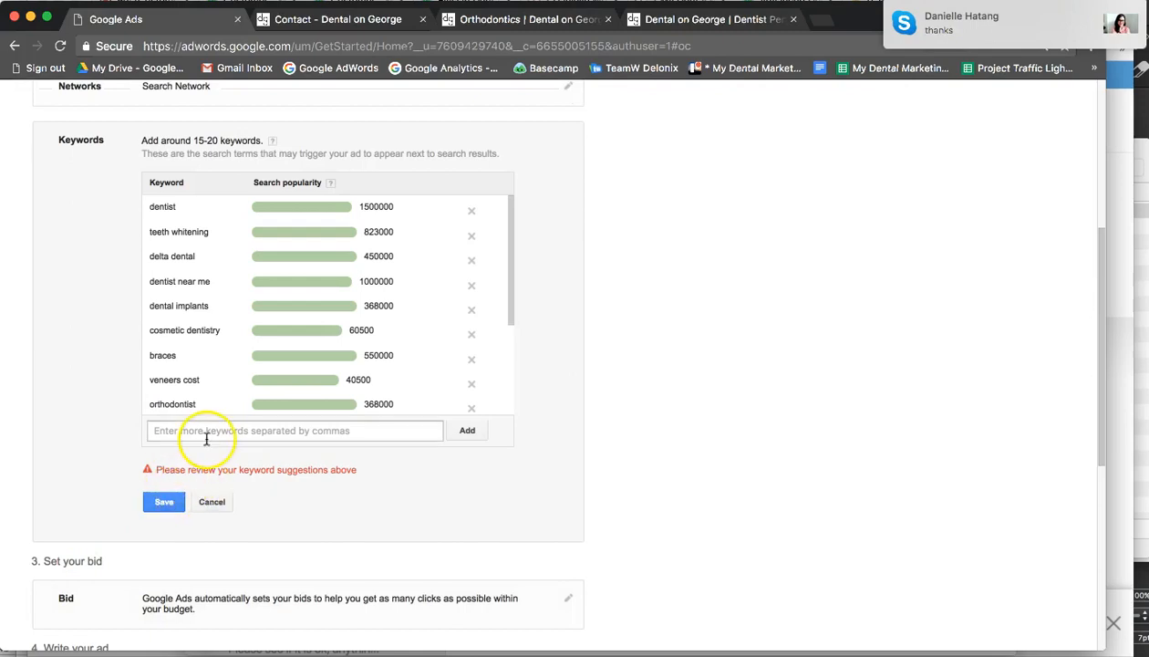
pyautogui.click(178, 213)
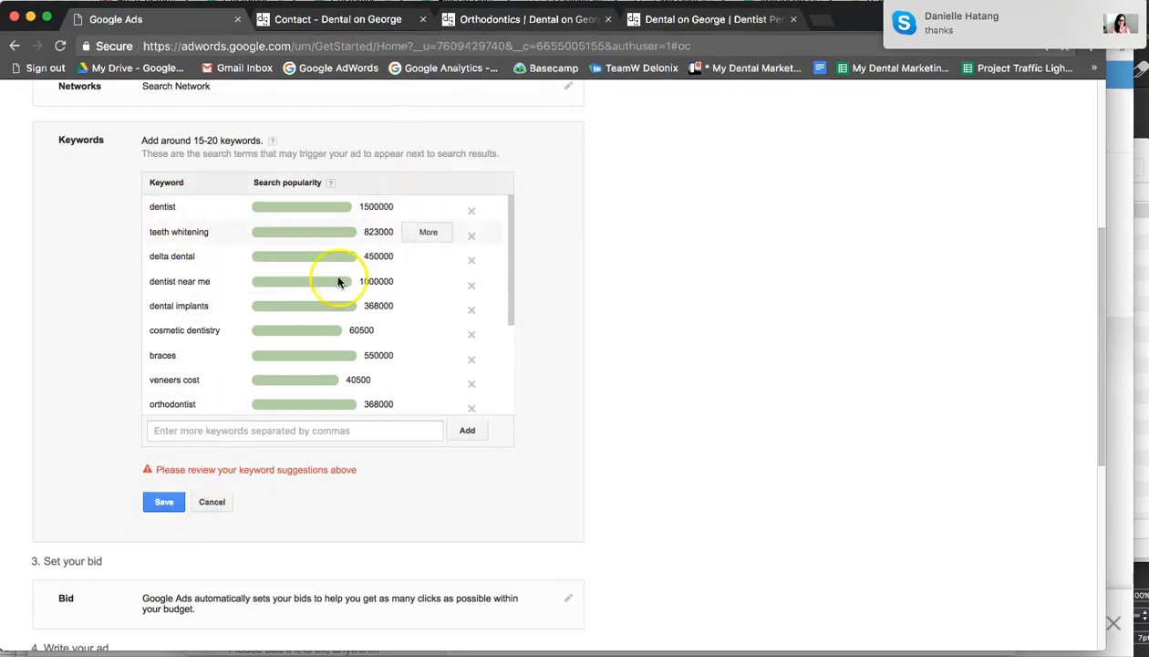
pyautogui.click(243, 435)
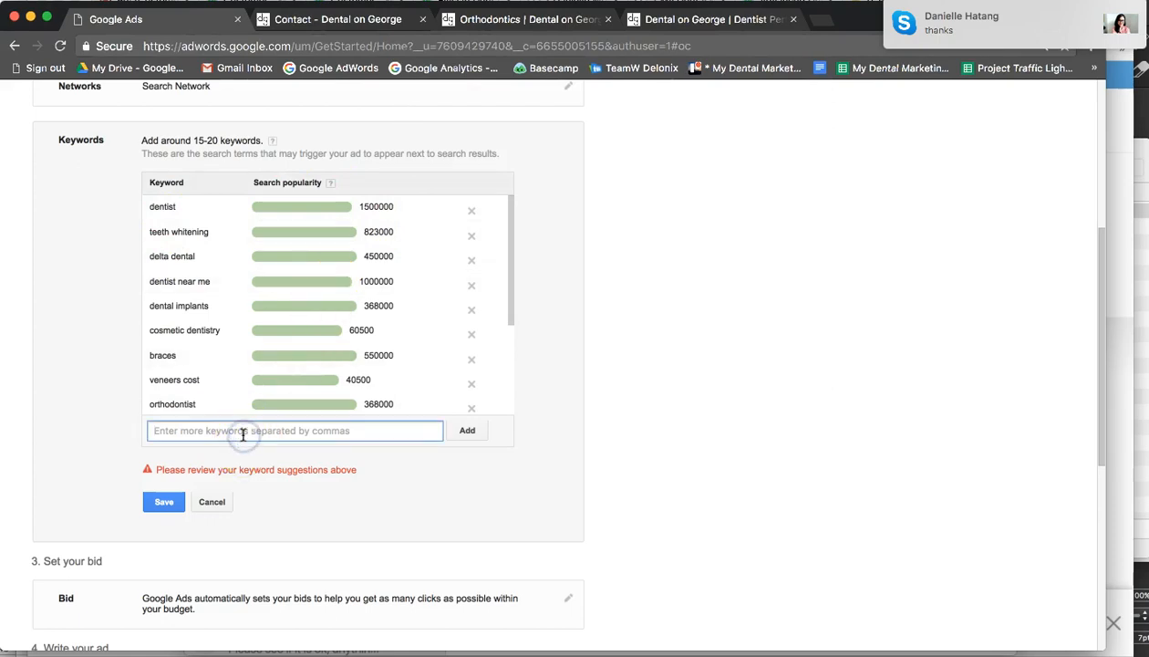
pyautogui.write('d')
pyautogui.press('BackSpace')
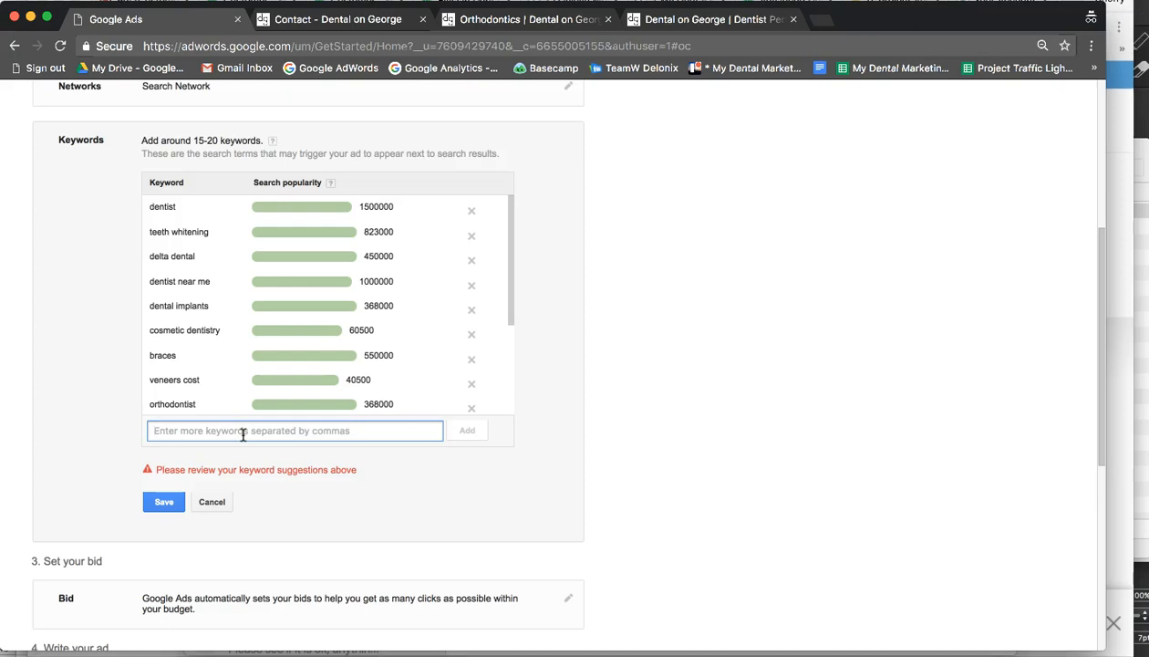
pyautogui.write('"dent')
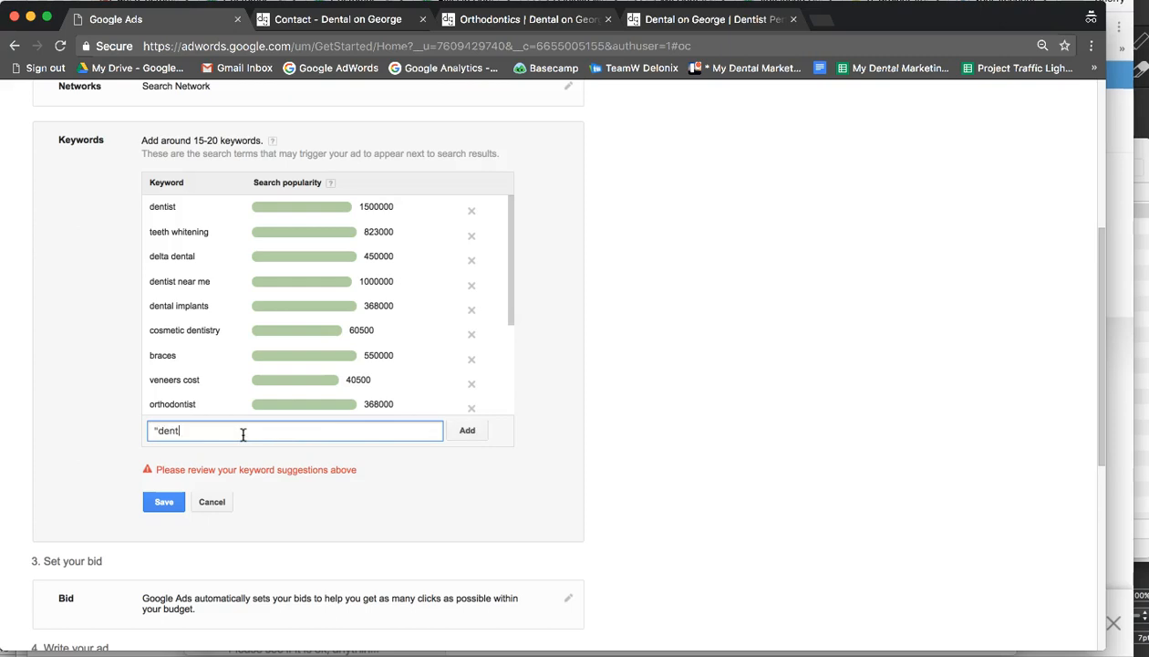
pyautogui.write('ist fremantle"')
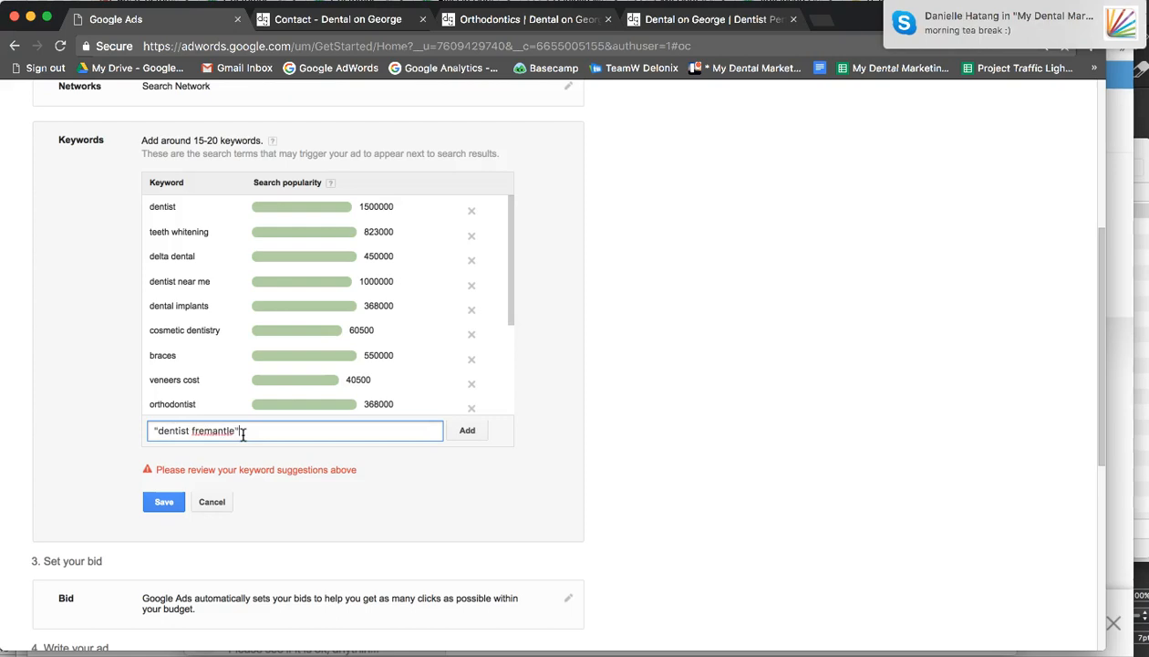
pyautogui.click(162, 501)
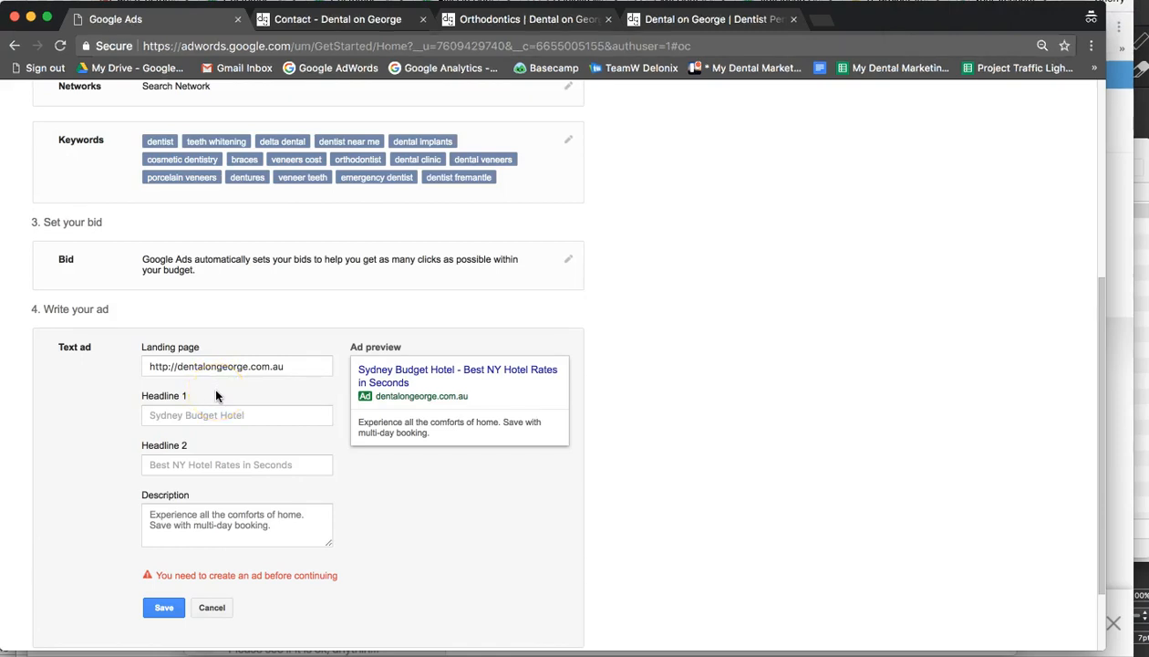
# - Enter "Dentist Fremantle" as Headline 1 of the text ad
pyautogui.click(210, 414)
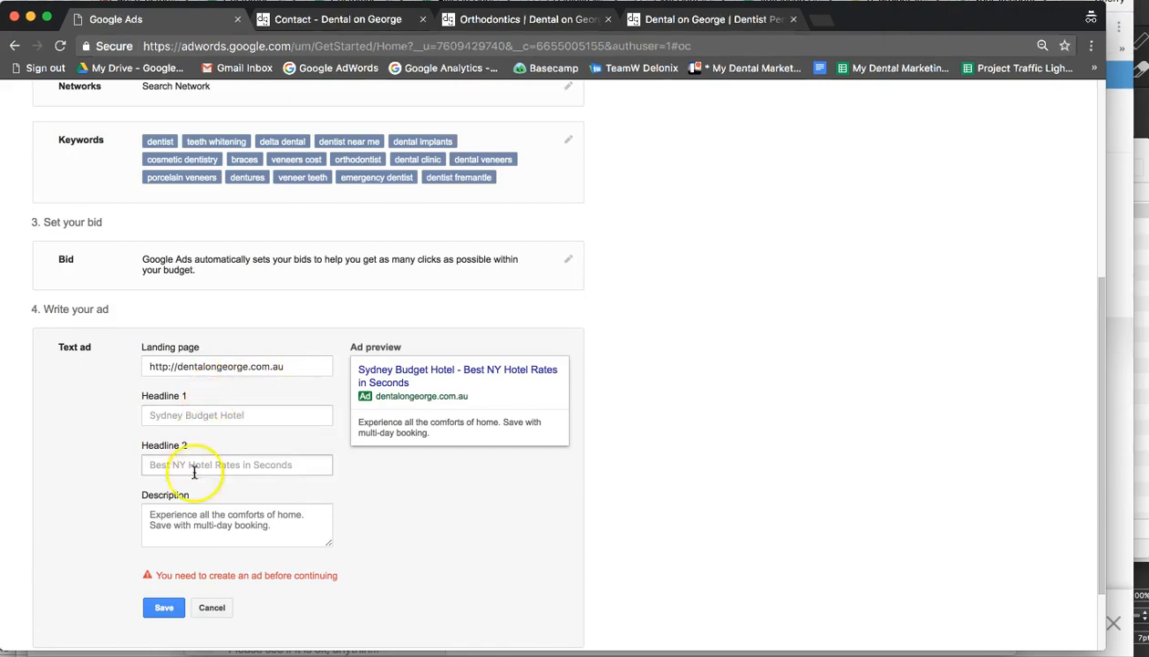
pyautogui.click(194, 415)
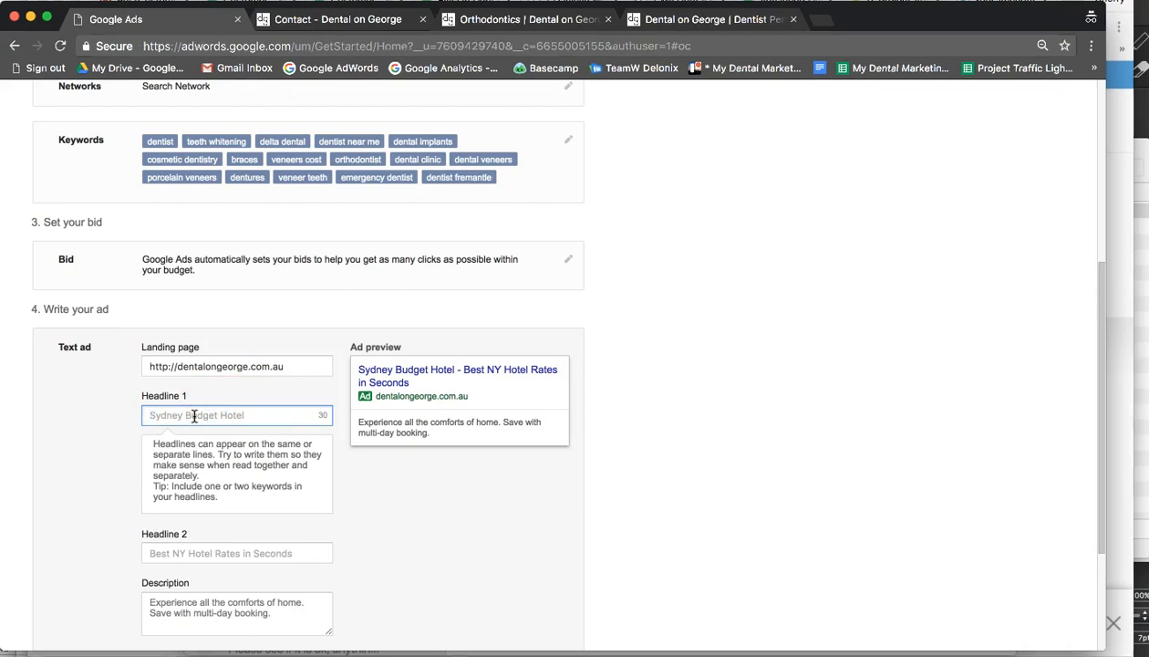
pyautogui.write('Dentist')
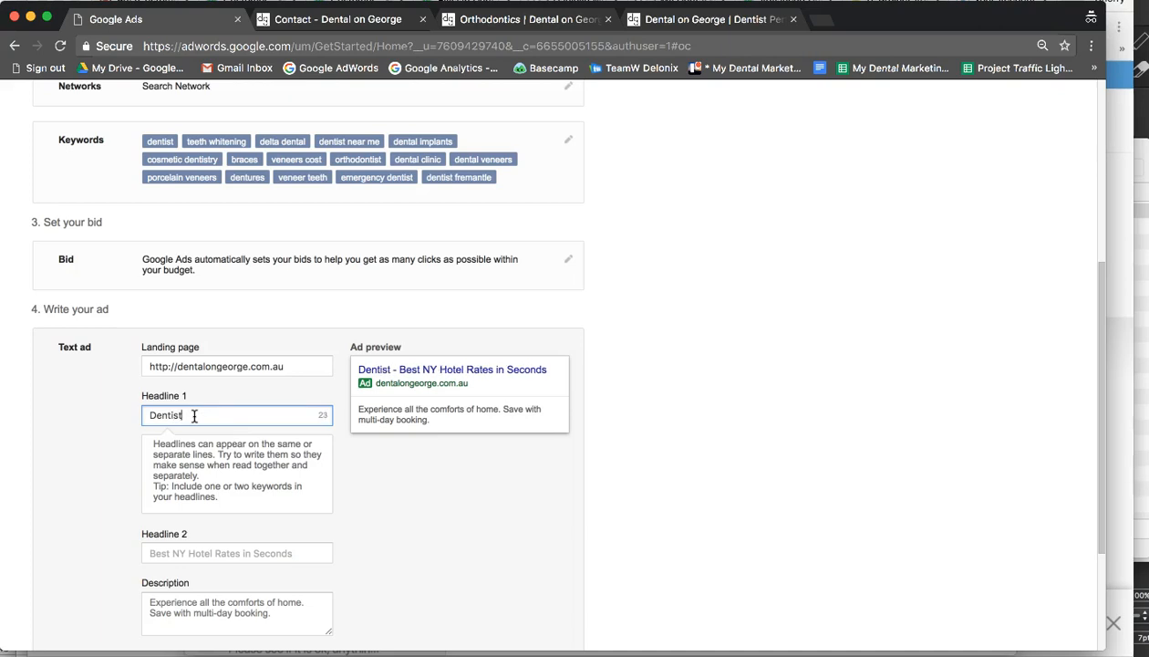
pyautogui.write(' Freeman')
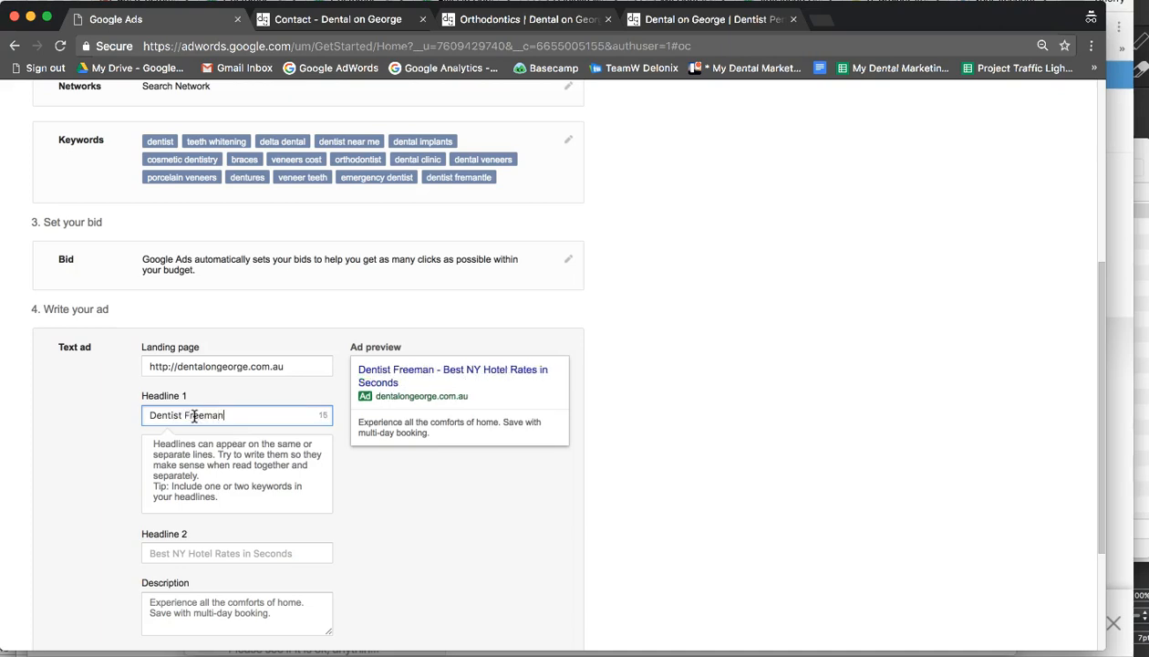
pyautogui.write('tle')
pyautogui.click(203, 415)
pyautogui.press('BackSpace')
pyautogui.click(259, 415)
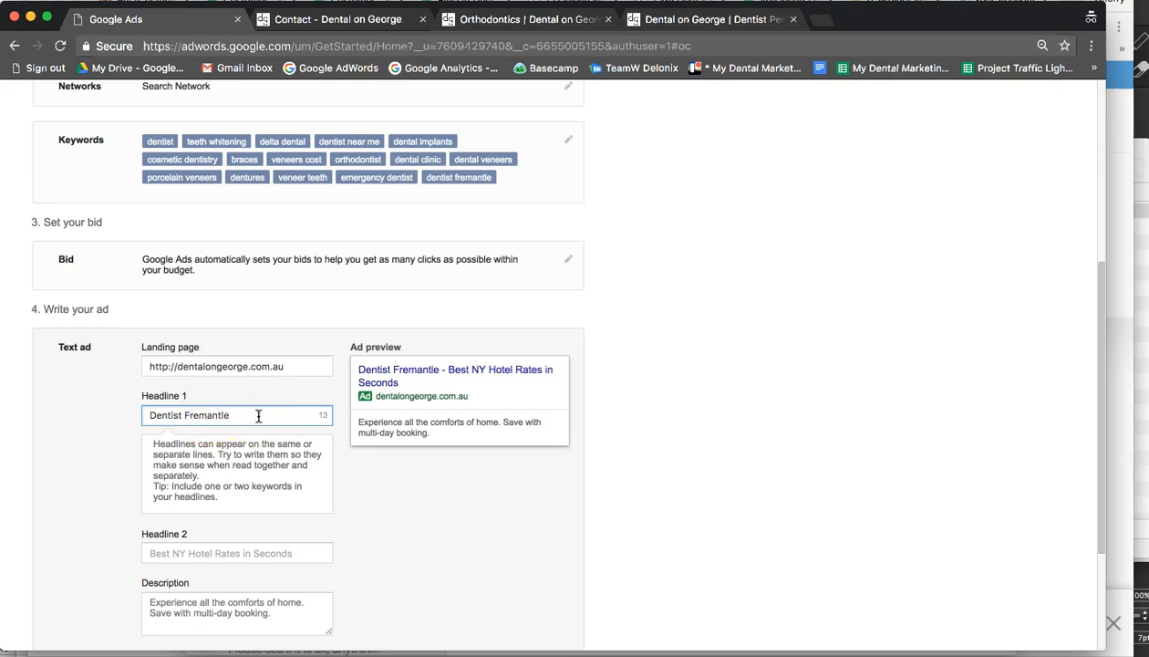
pyautogui.write('Gentl')
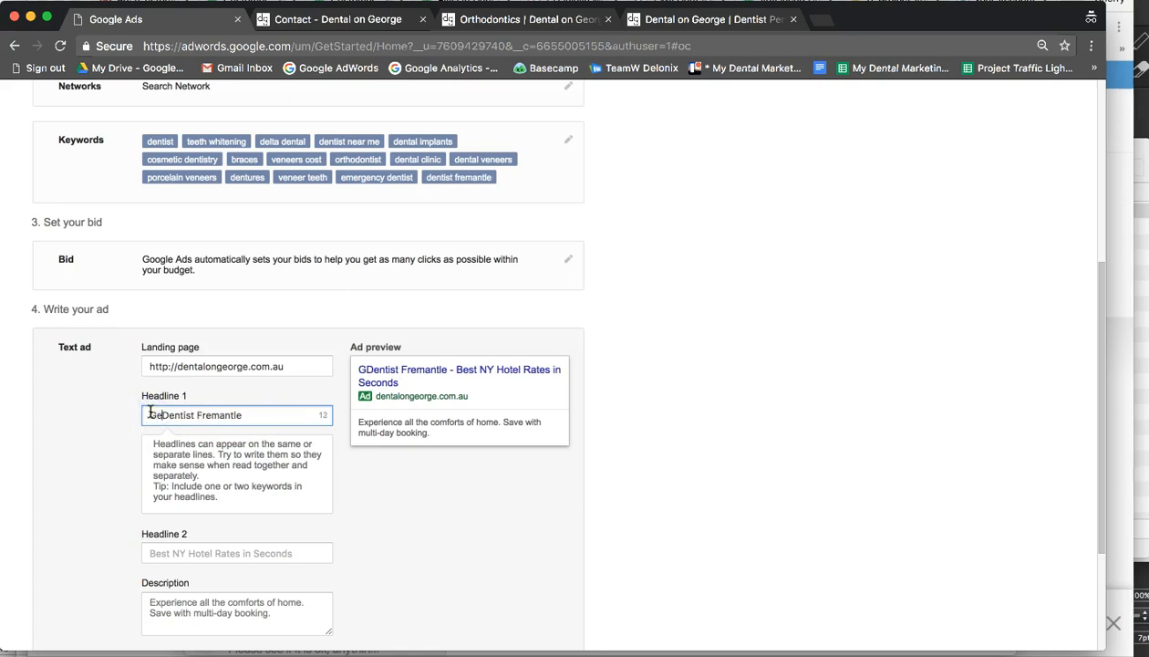
pyautogui.press('BackSpace')
pyautogui.press('BackSpace')
pyautogui.press('BackSpace')
pyautogui.press('BackSpace')
pyautogui.press('BackSpace')
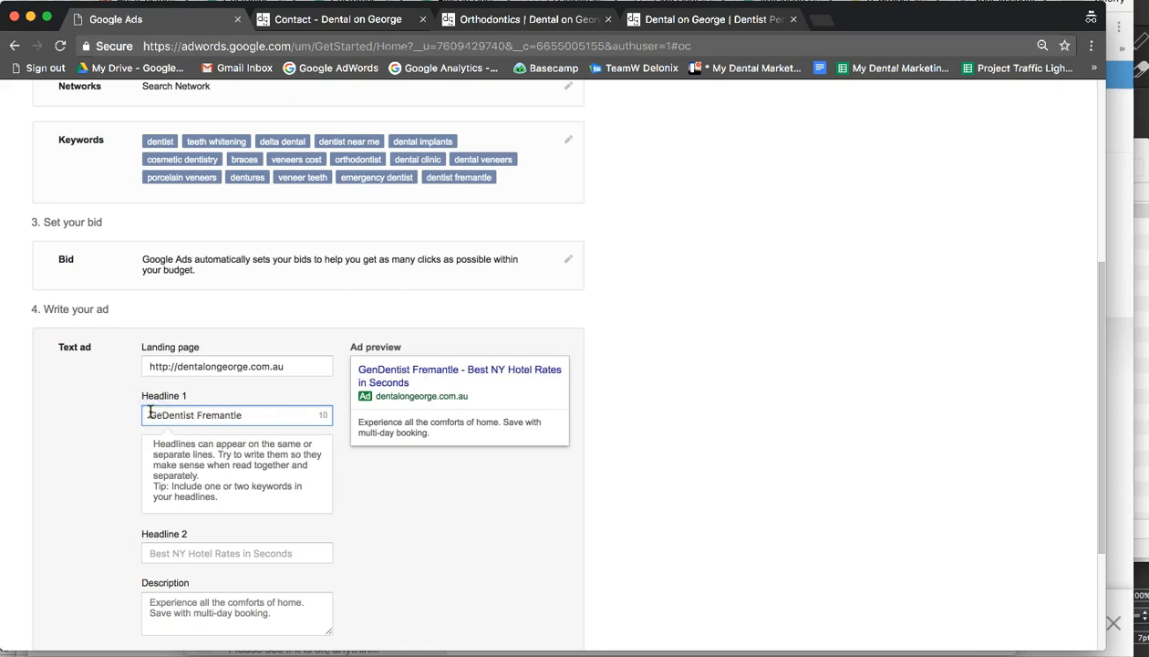
# - Put "Caring" before the existing Headline 1 text so the headline reads "Caring Dentist Fremantle"
pyautogui.write('Caring')
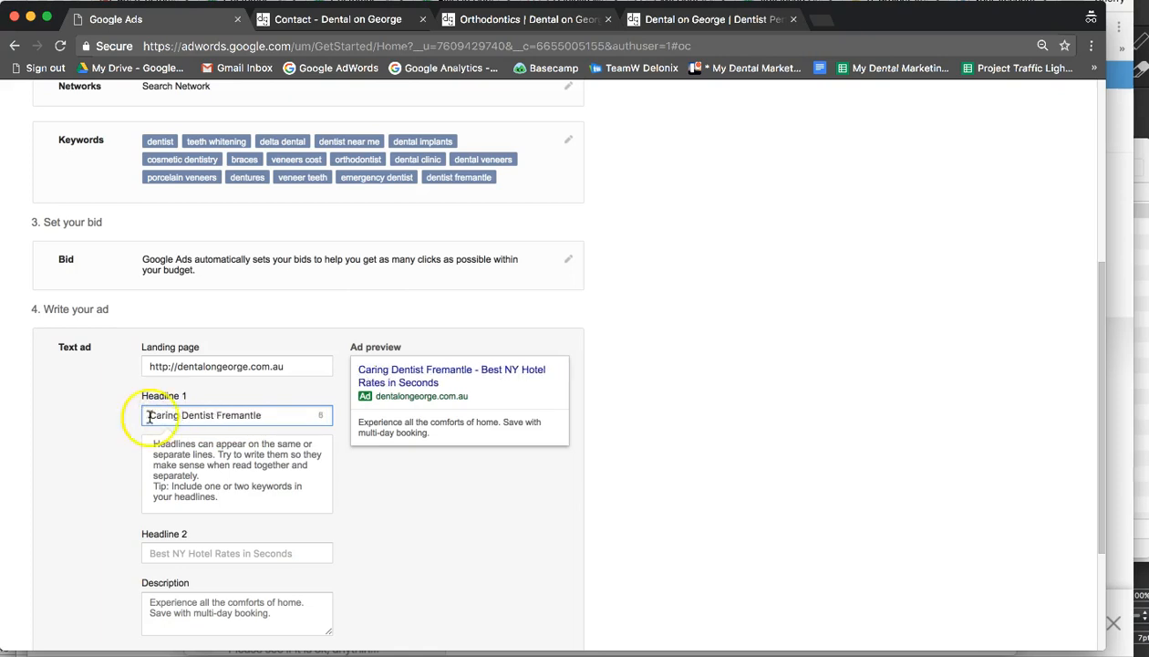
pyautogui.click(307, 485)
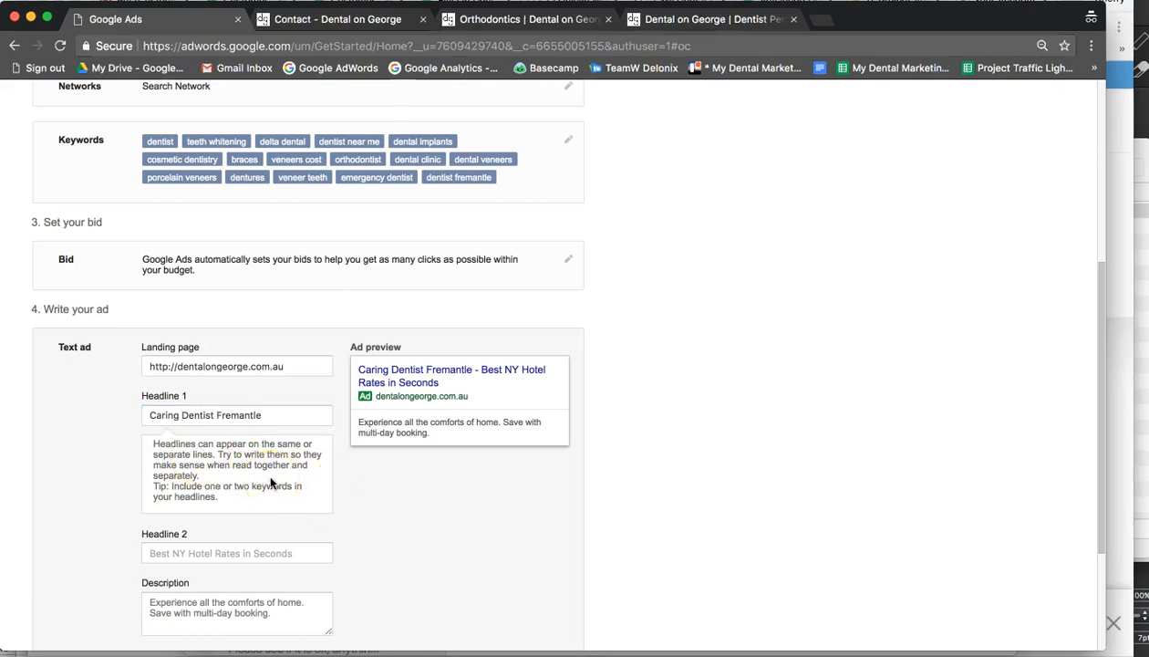
# - Enter "Gentle Friendly" as Headline 2 of the text ad
pyautogui.scroll(-1, 269, 481)
pyautogui.click(250, 527)
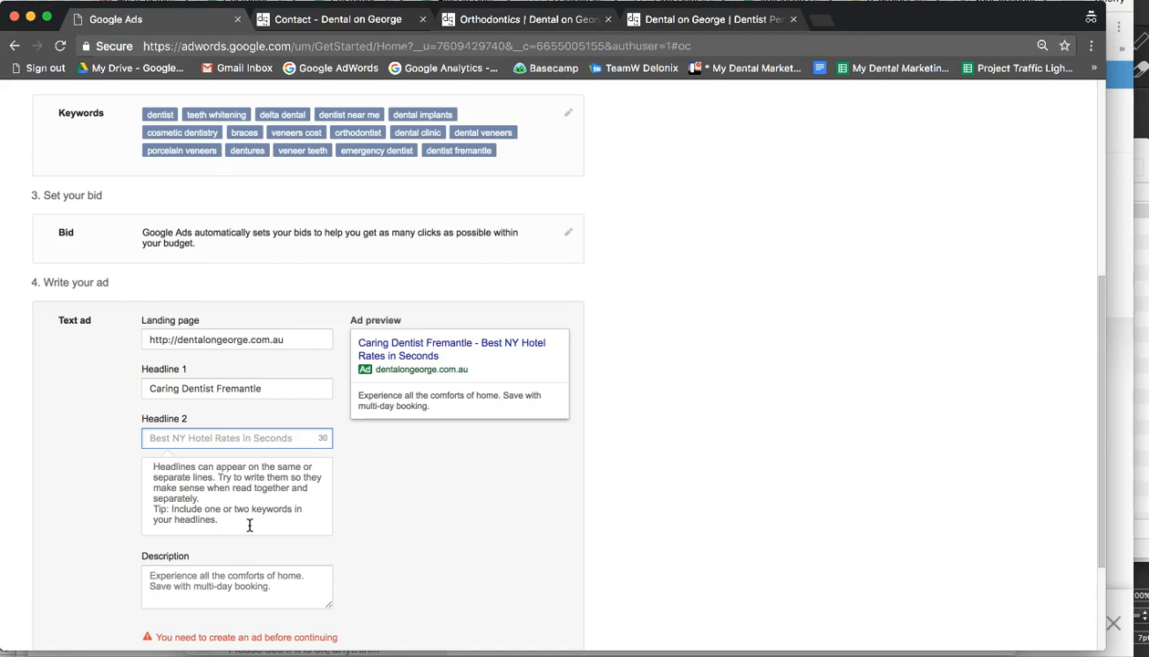
pyautogui.write('Gen')
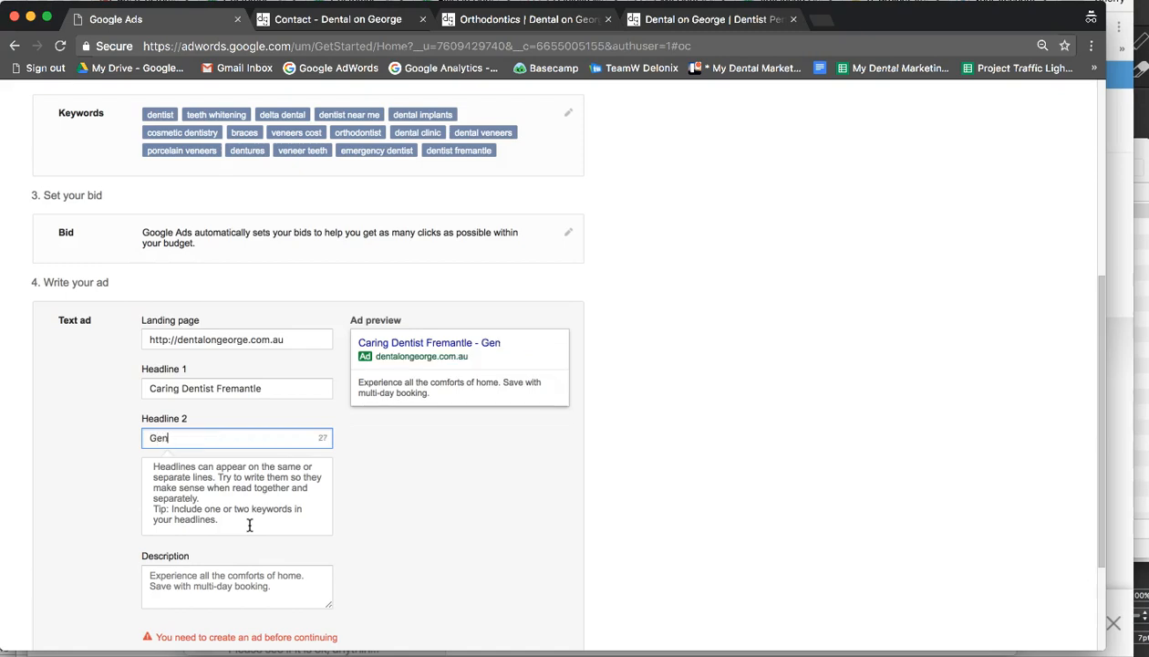
pyautogui.write('tle, Friendly')
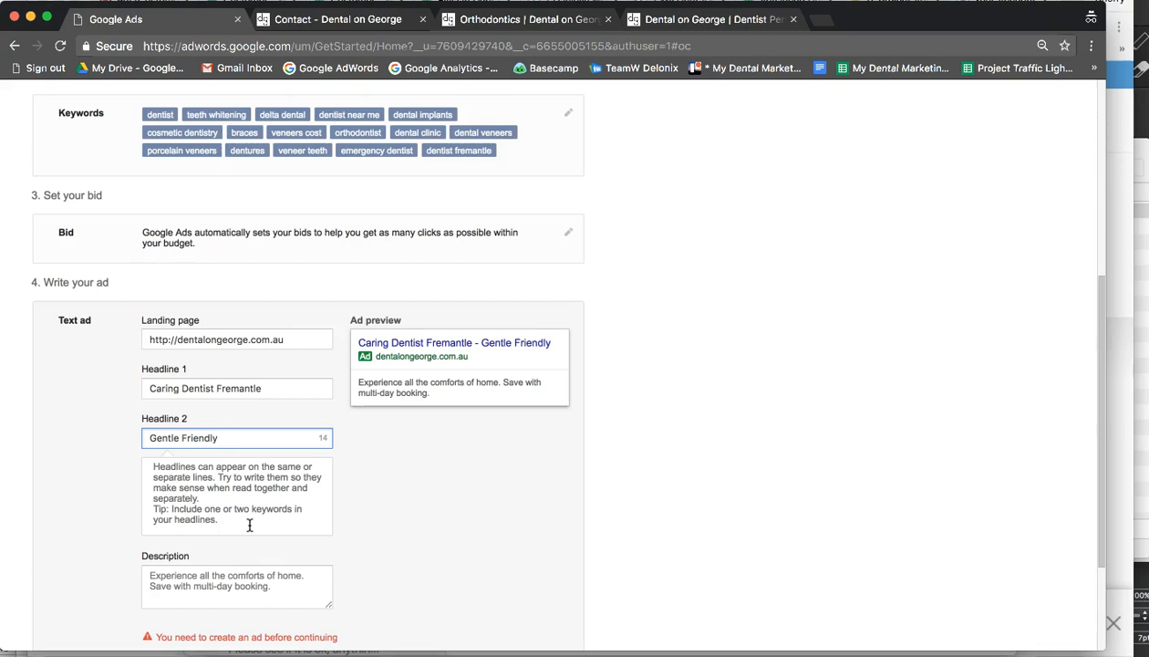
# - Start the ad's description with "Visit Our East Fremantle Practice For All Your General Dentistry"
pyautogui.scroll(-2, 249, 526)
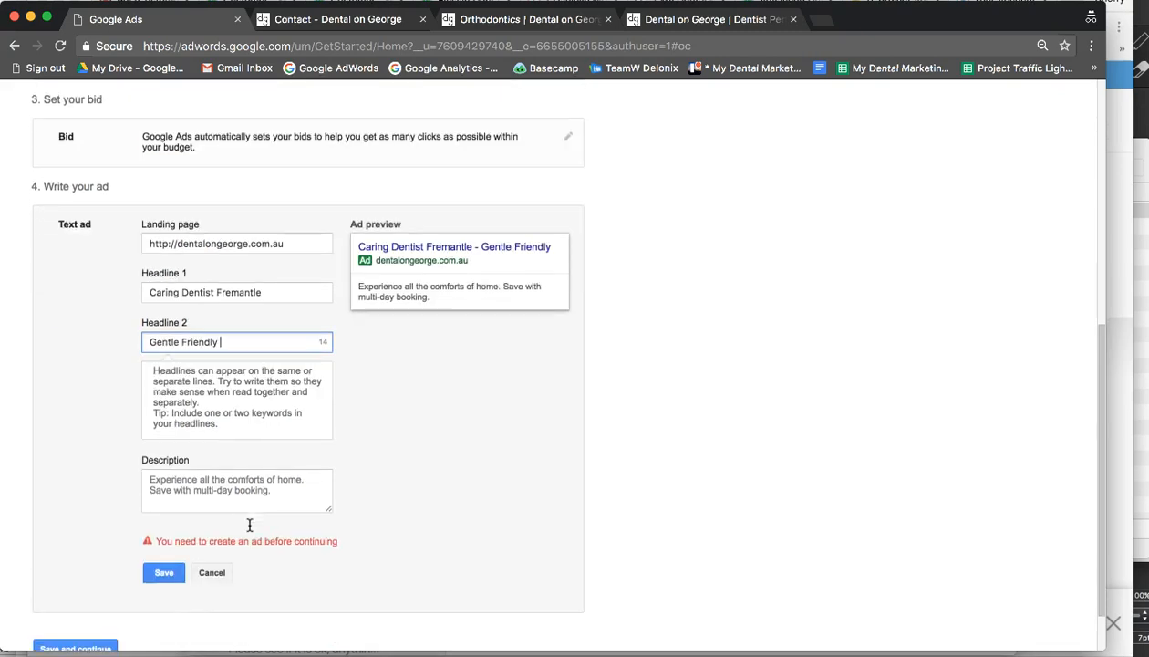
pyautogui.click(200, 495)
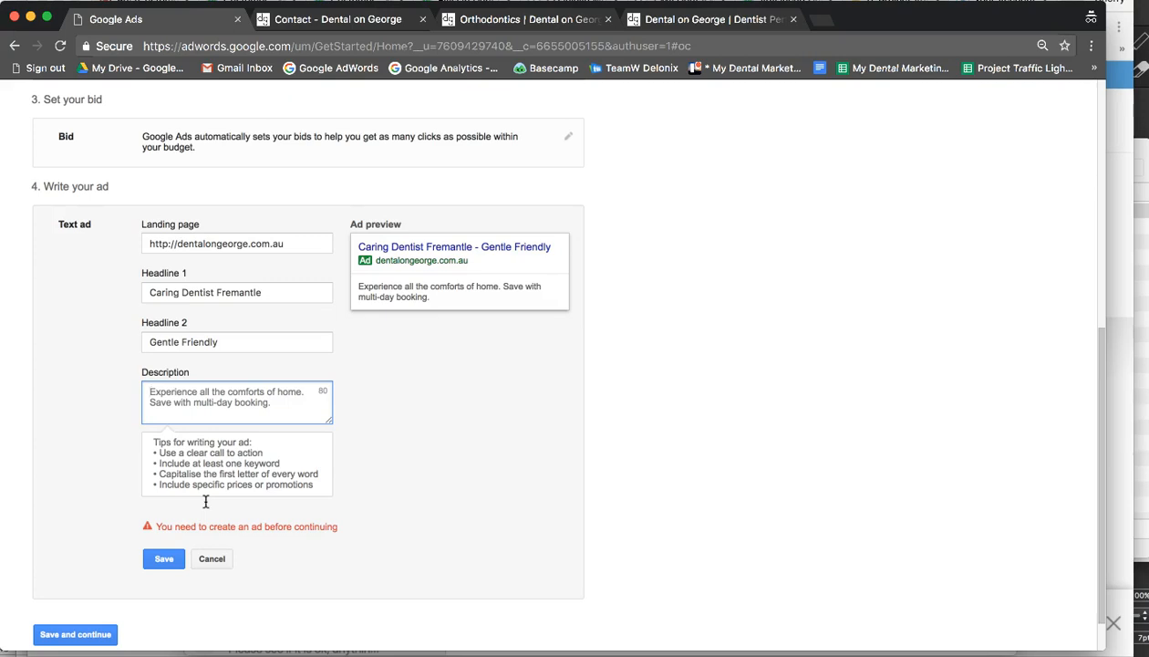
pyautogui.write('Visit Our')
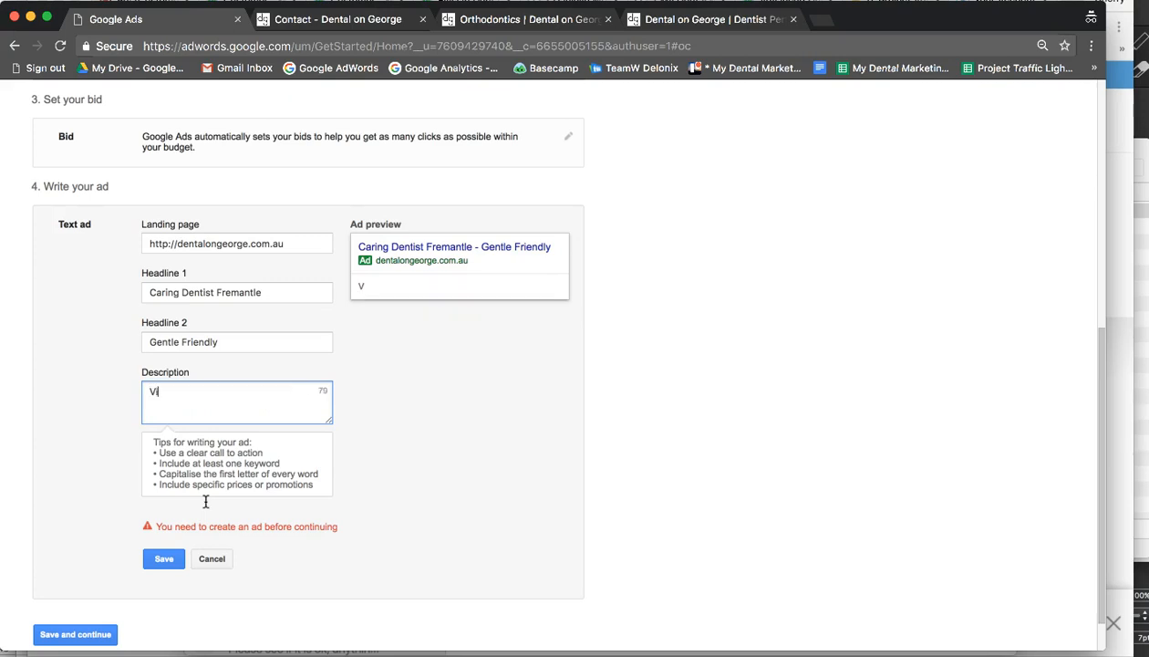
pyautogui.write(' East Fremantl')
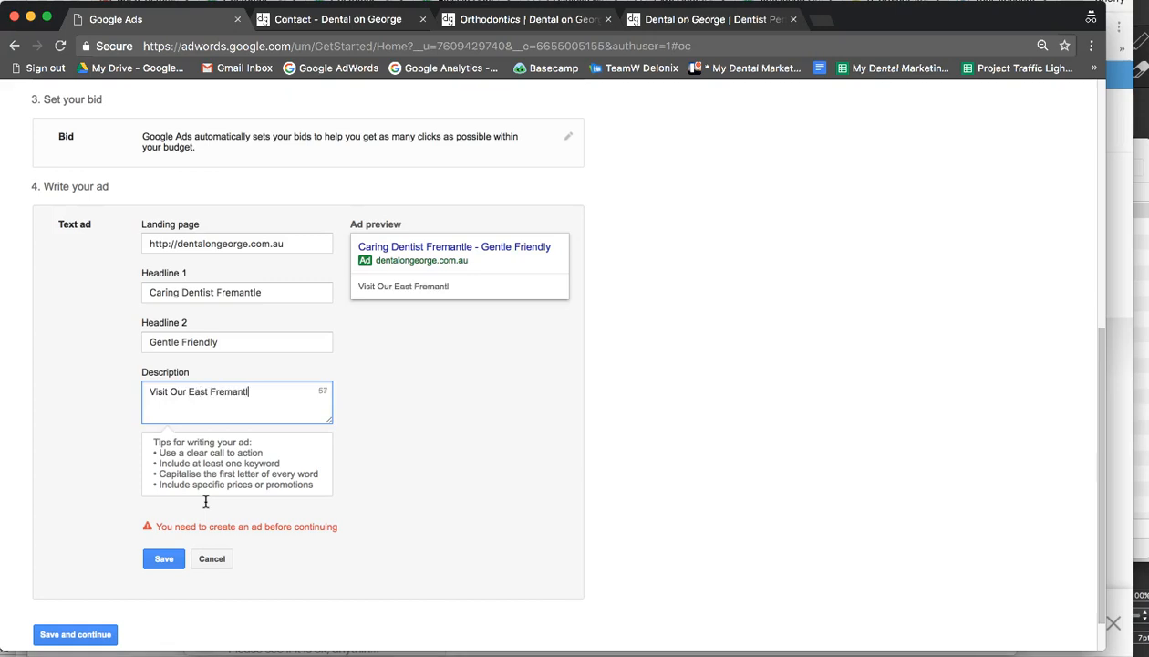
pyautogui.write('e Practice For All Your Deneral Dentistry')
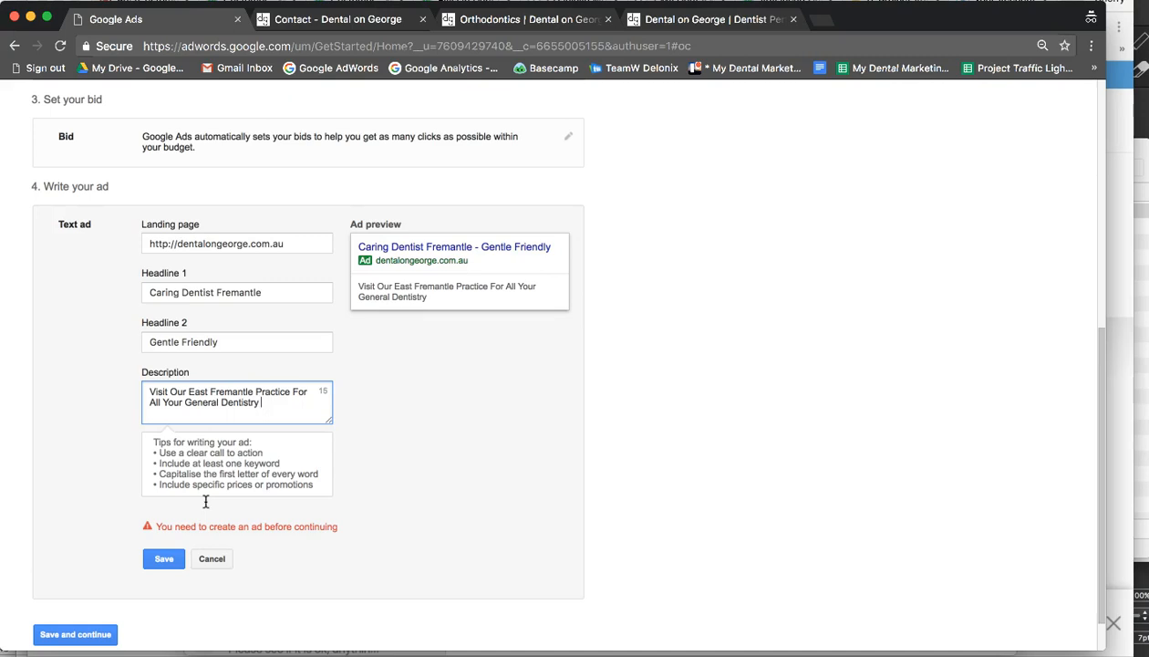
pyautogui.write('Needs. Call ')
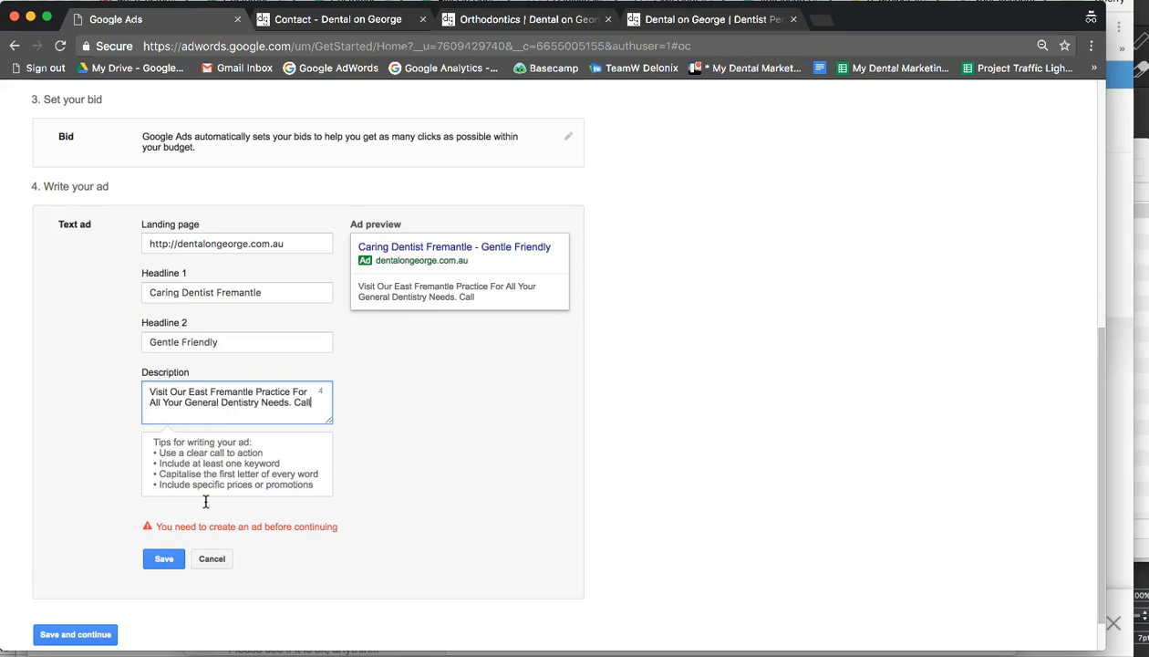
pyautogui.press('BackSpace')
pyautogui.press('BackSpace')
pyautogui.press('BackSpace')
pyautogui.press('BackSpace')
pyautogui.press('BackSpace')
pyautogui.write('Book now')
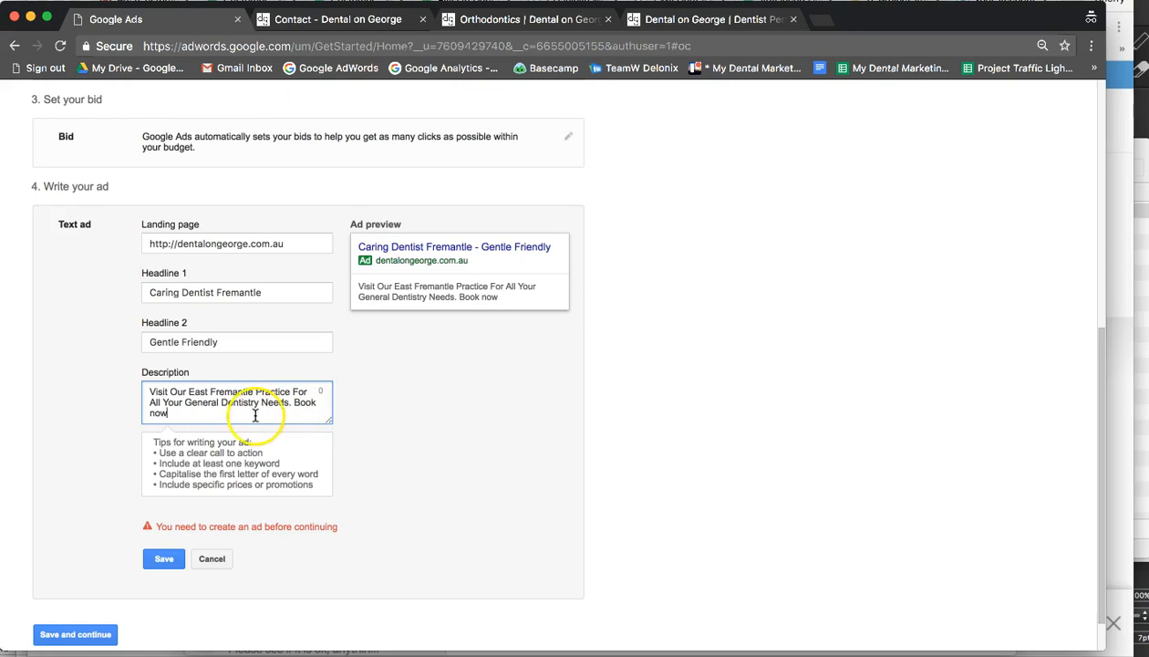
# - Complete the ad's description with "Needs. Book Now" and save the text ad
pyautogui.click(152, 412)
pyautogui.press('Delete')
pyautogui.write('N')
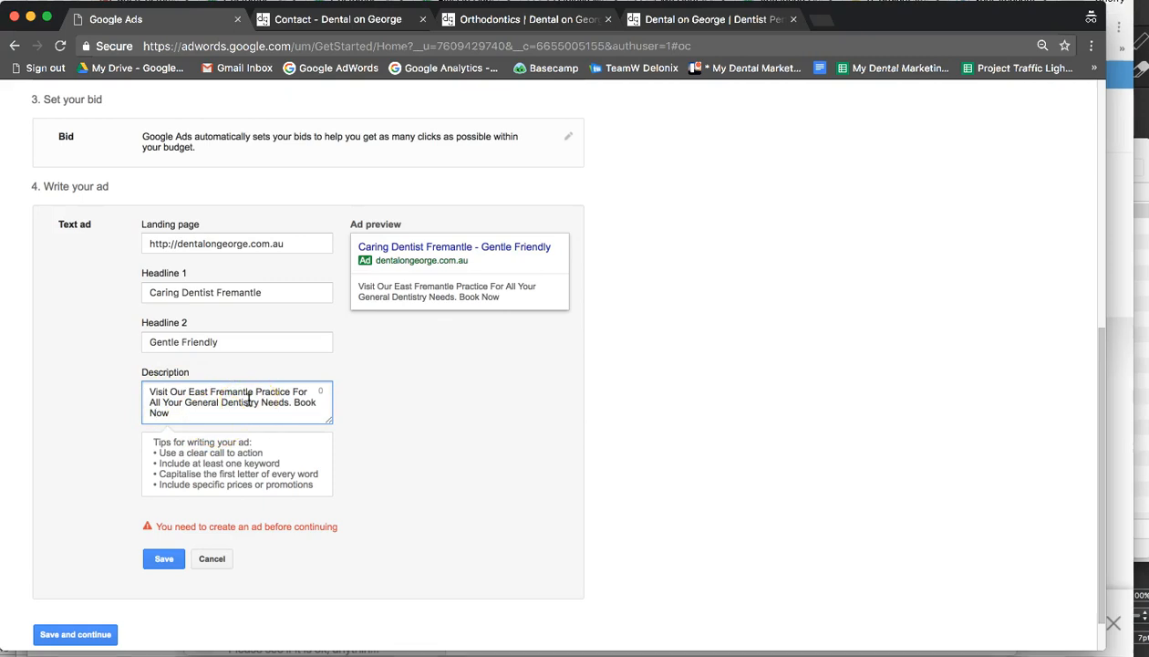
pyautogui.click(164, 558)
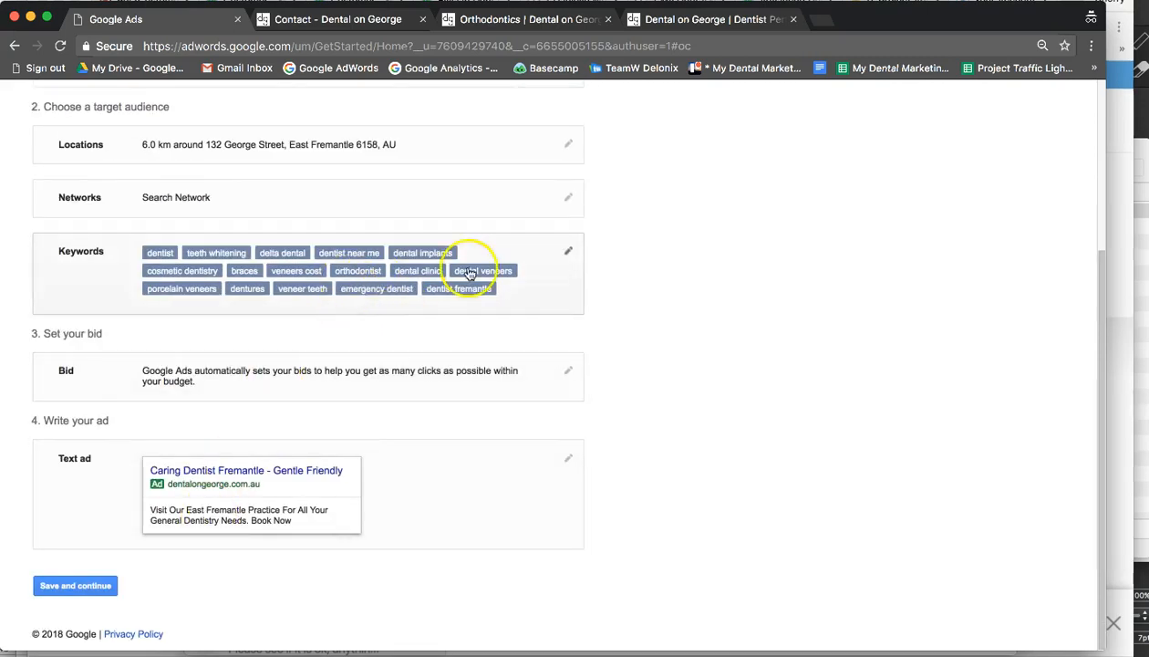
# - Remove the keywords teeth whitening, delta dental, dental implants, cosmetic dentistry, braces, veneers cost and orthodontist from the campaign's keyword list
pyautogui.click(567, 250)
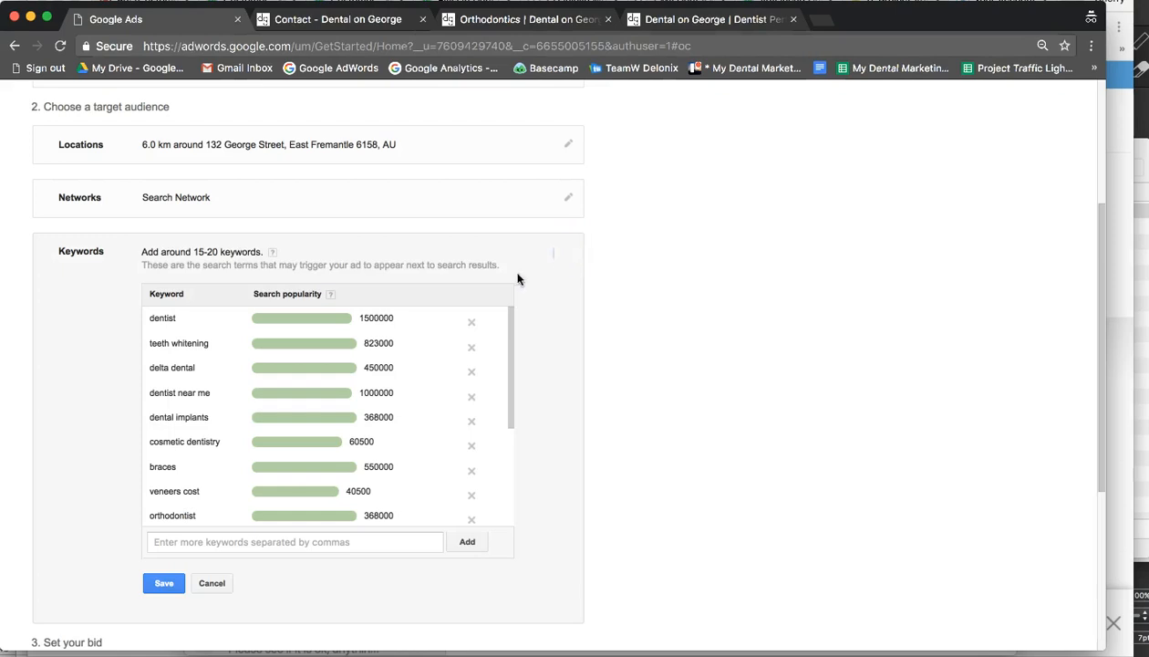
pyautogui.click(471, 346)
pyautogui.click(473, 345)
pyautogui.click(470, 372)
pyautogui.click(471, 374)
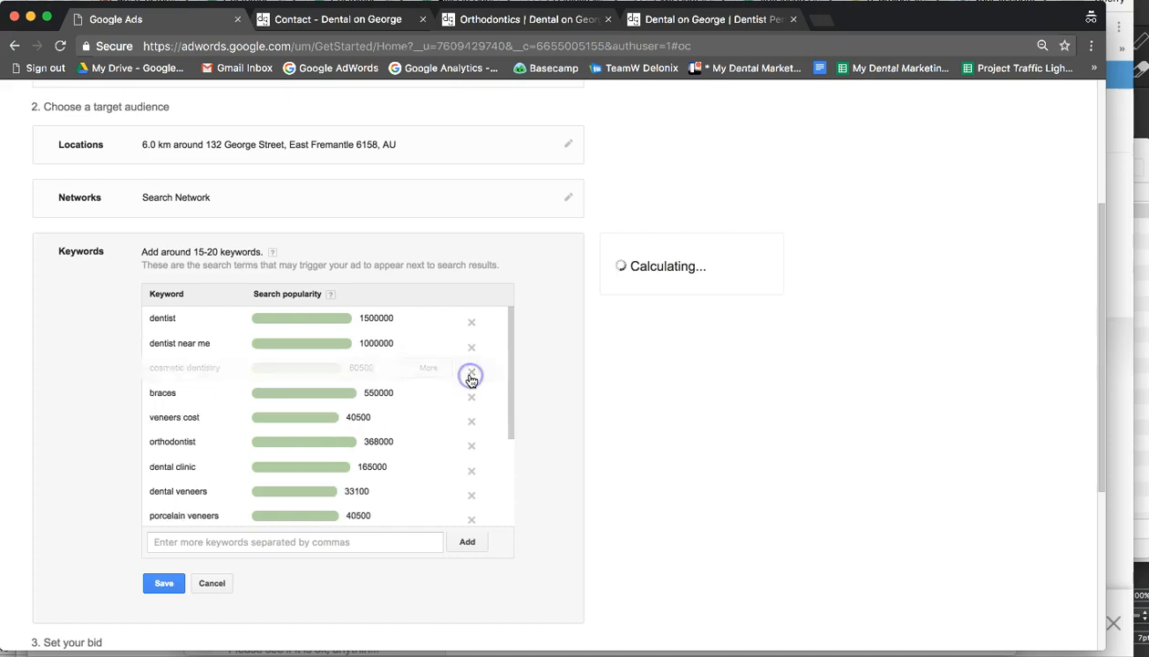
pyautogui.click(471, 374)
pyautogui.click(470, 374)
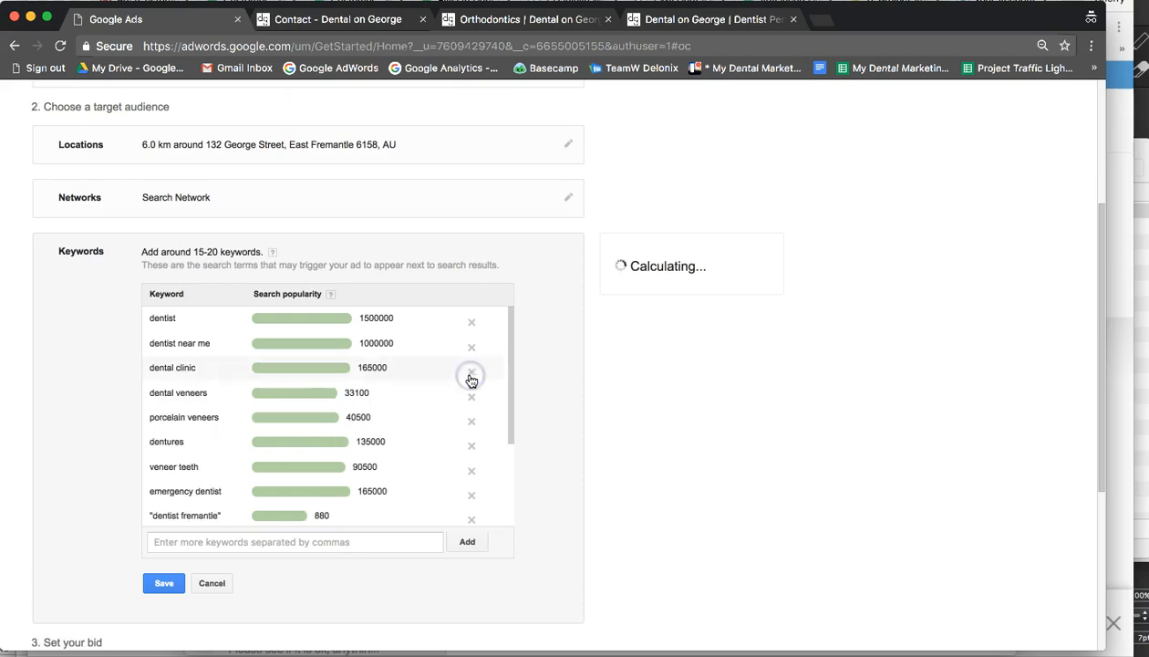
# - Remove the keywords dental veneers, porcelain veneers, dentures, veneer teeth and emergency dentist from the keyword list
pyautogui.click(469, 391)
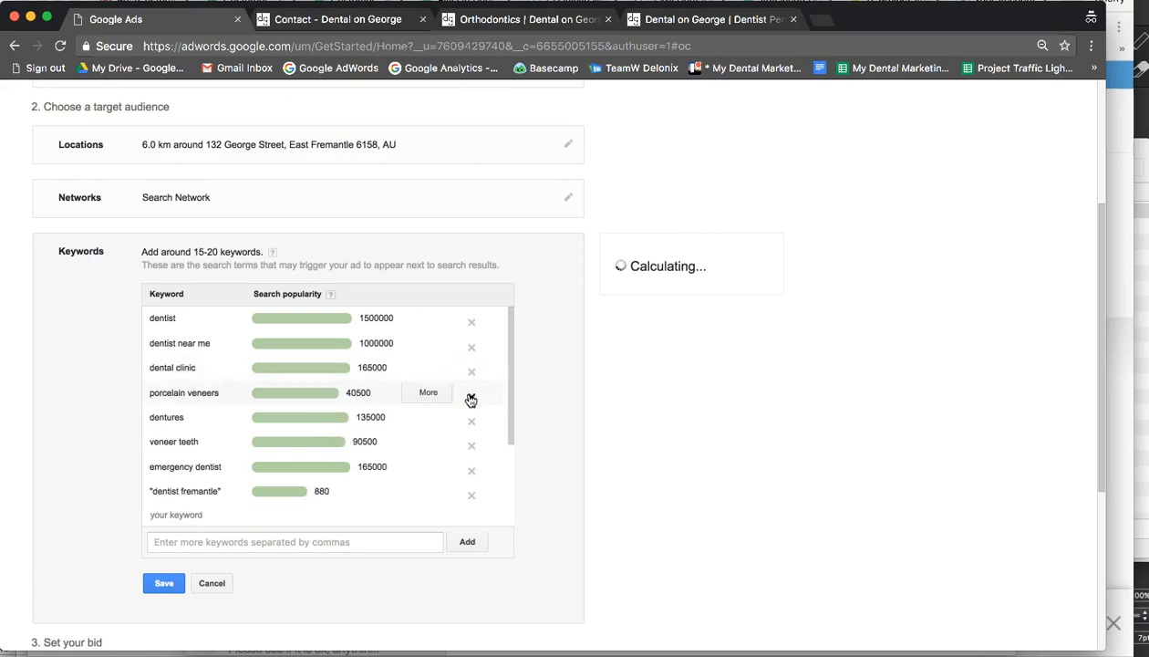
pyautogui.click(470, 395)
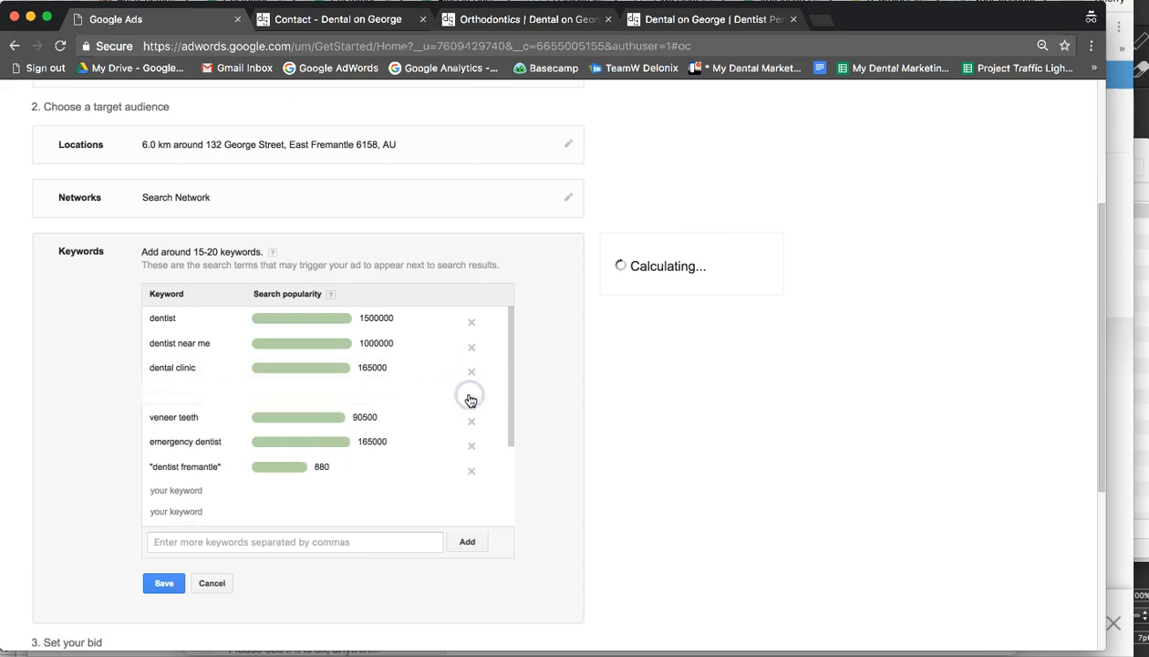
pyautogui.click(470, 396)
pyautogui.click(470, 394)
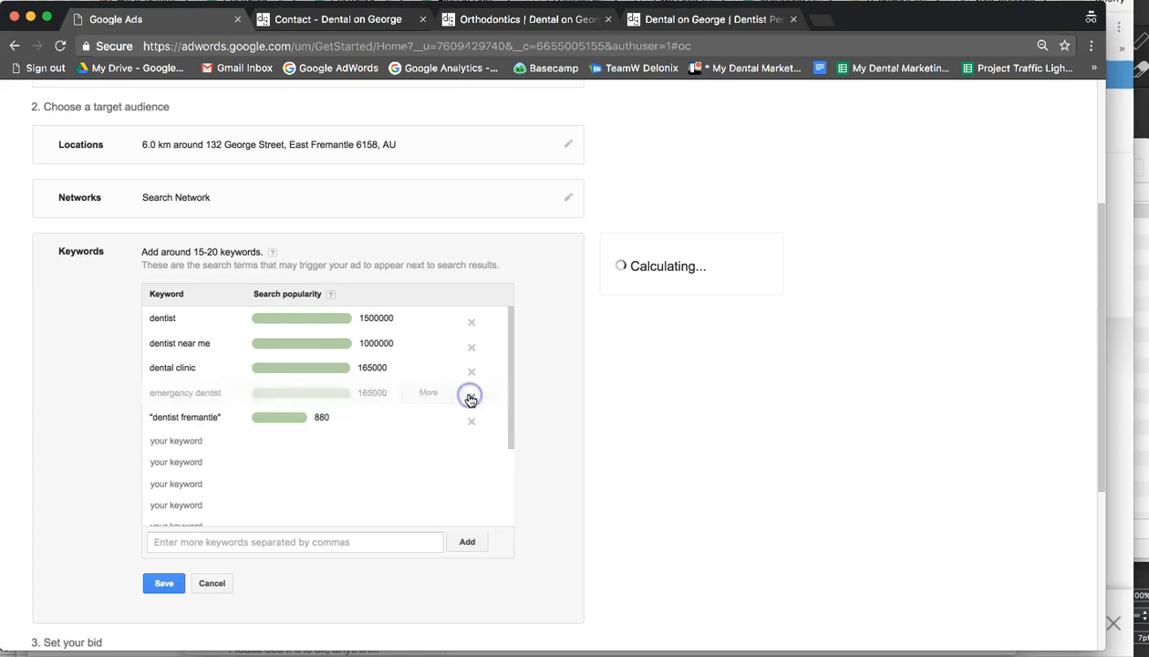
pyautogui.click(462, 448)
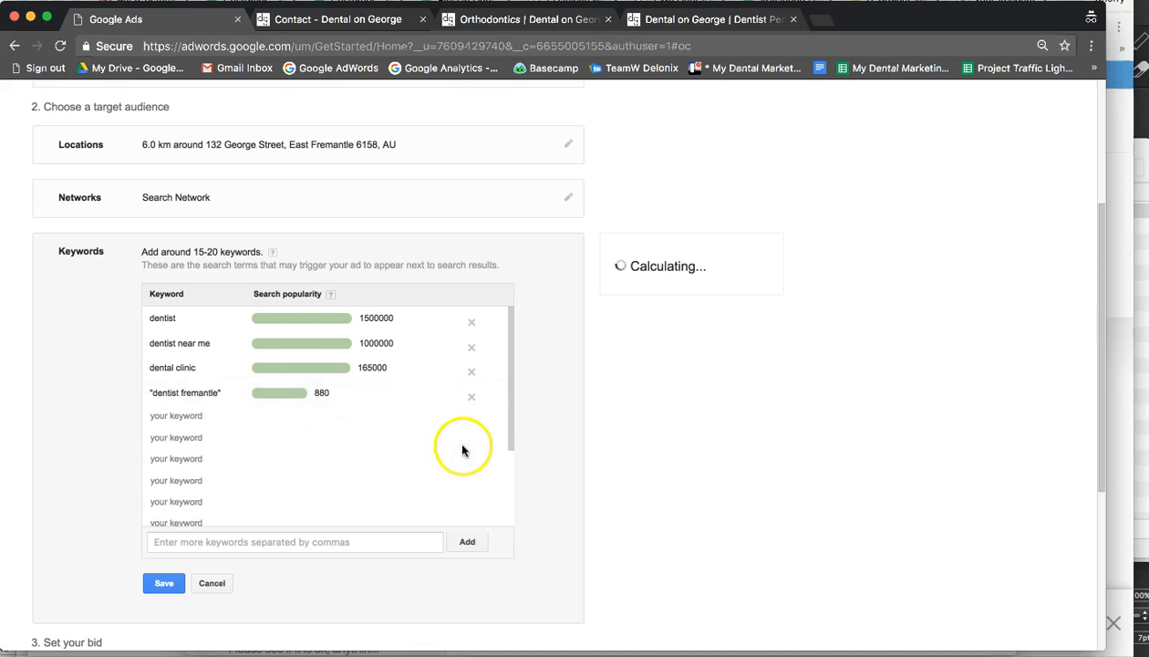
# - Save the shortened keyword list, and save the campaign to continue to the payment stage
pyautogui.scroll(1, 392, 479)
pyautogui.scroll(-1, 392, 480)
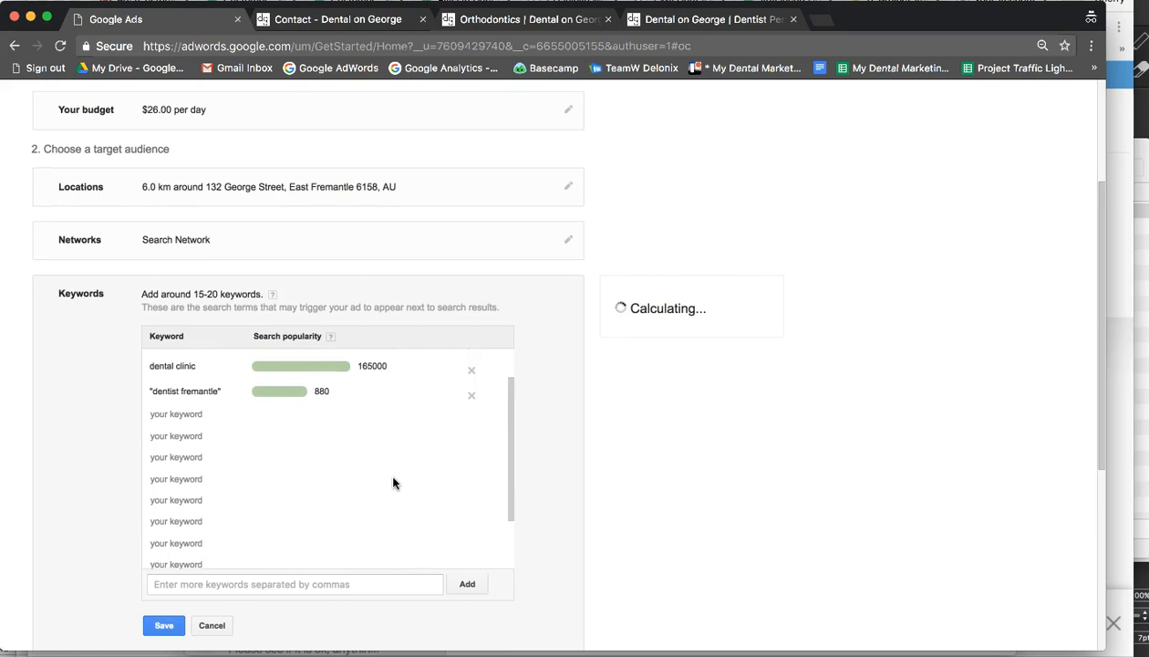
pyautogui.click(168, 625)
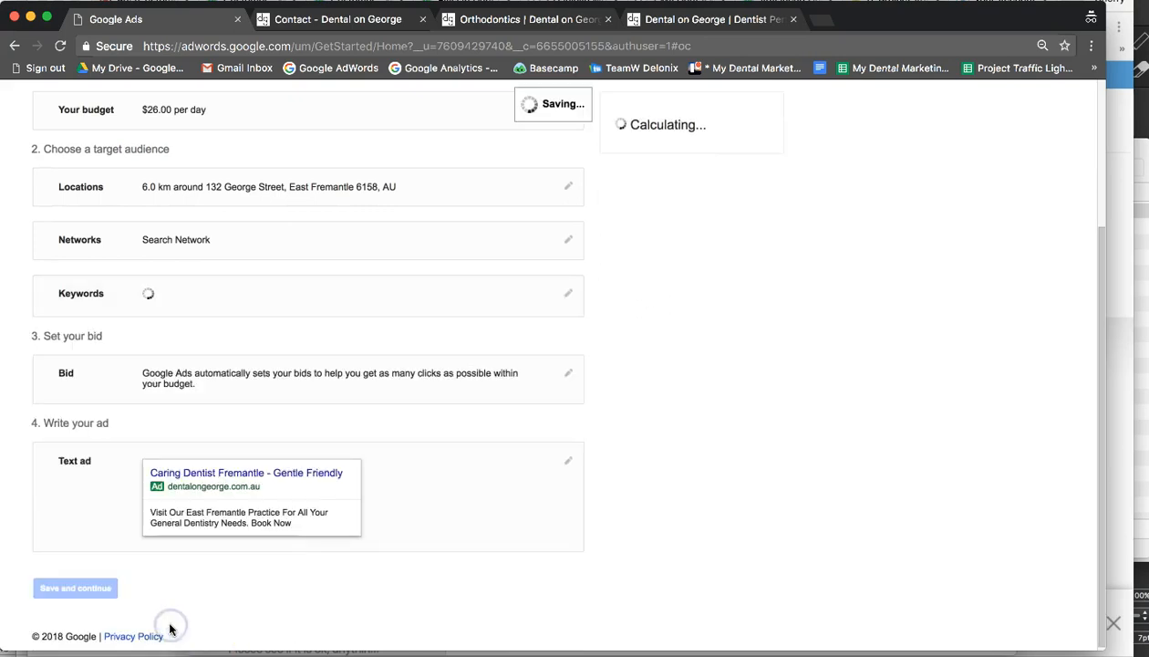
pyautogui.scroll(-1, 349, 546)
pyautogui.click(72, 583)
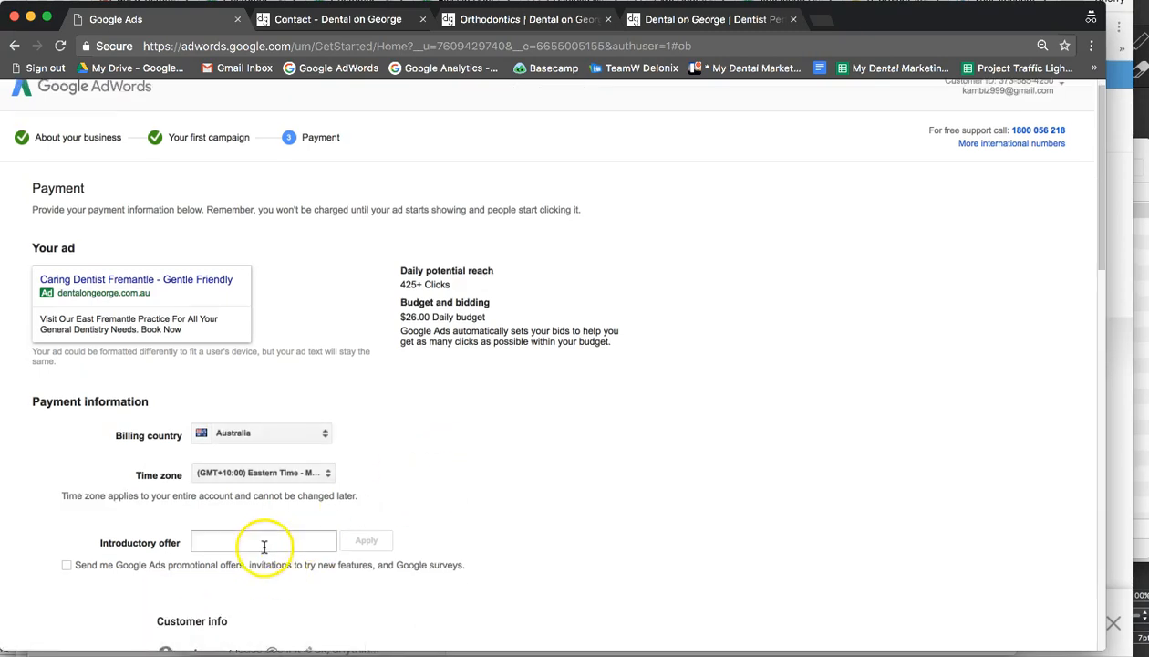
# - Paste the promotional code into the introductory offer field and apply it
pyautogui.moveTo(49, 653)
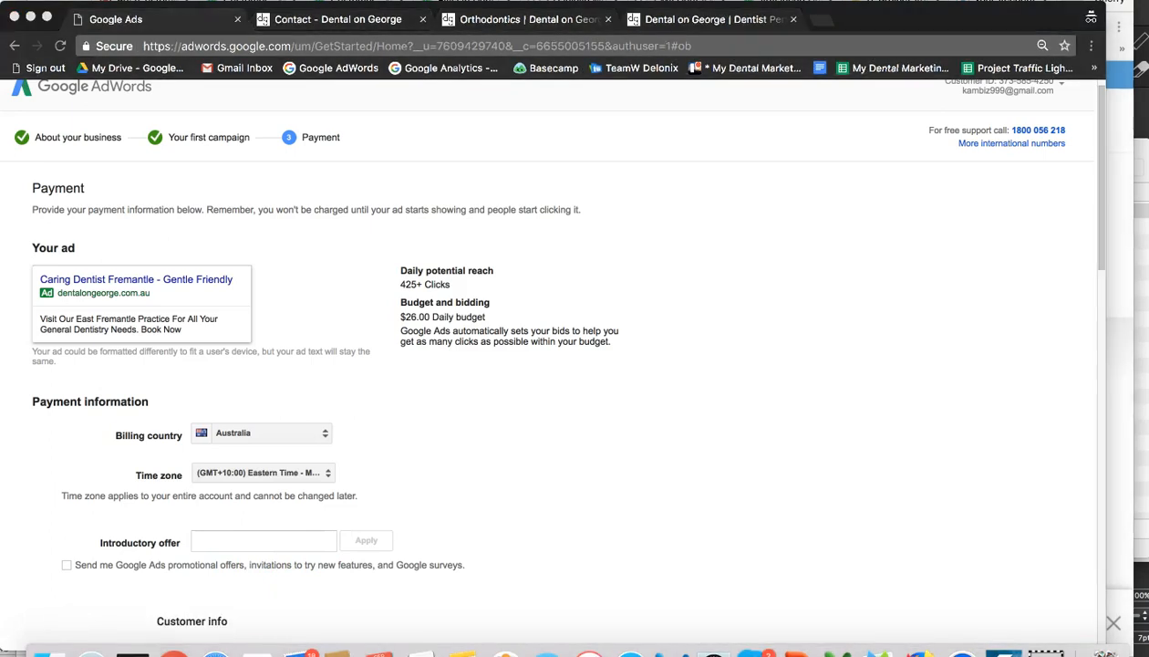
pyautogui.click(205, 541)
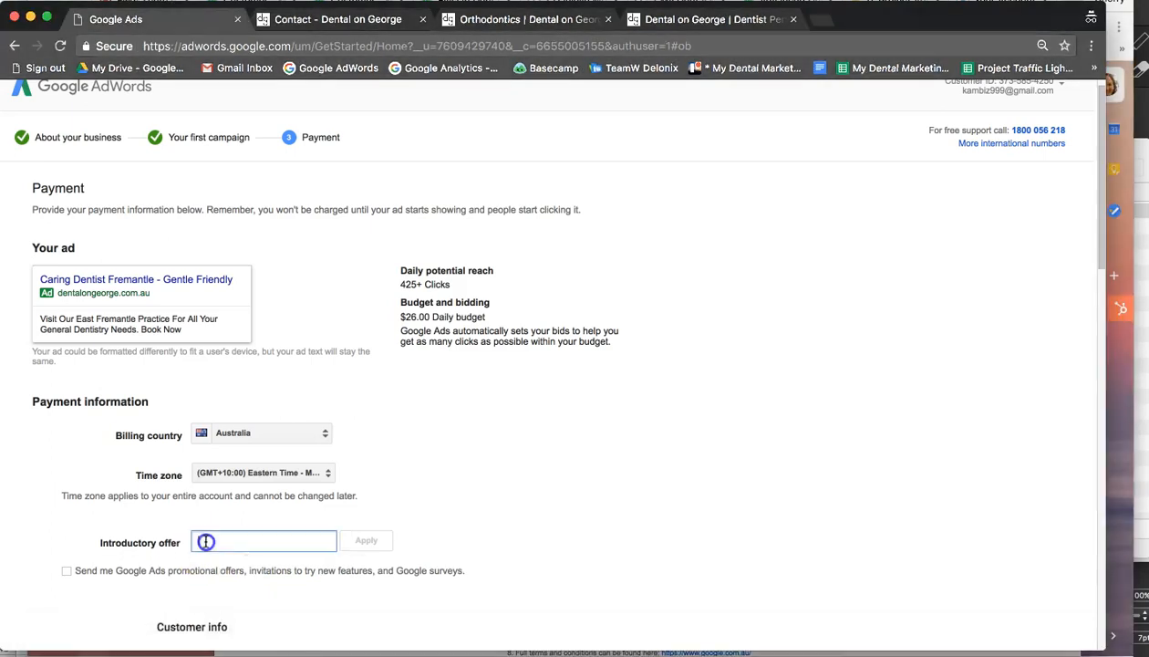
pyautogui.click(364, 540)
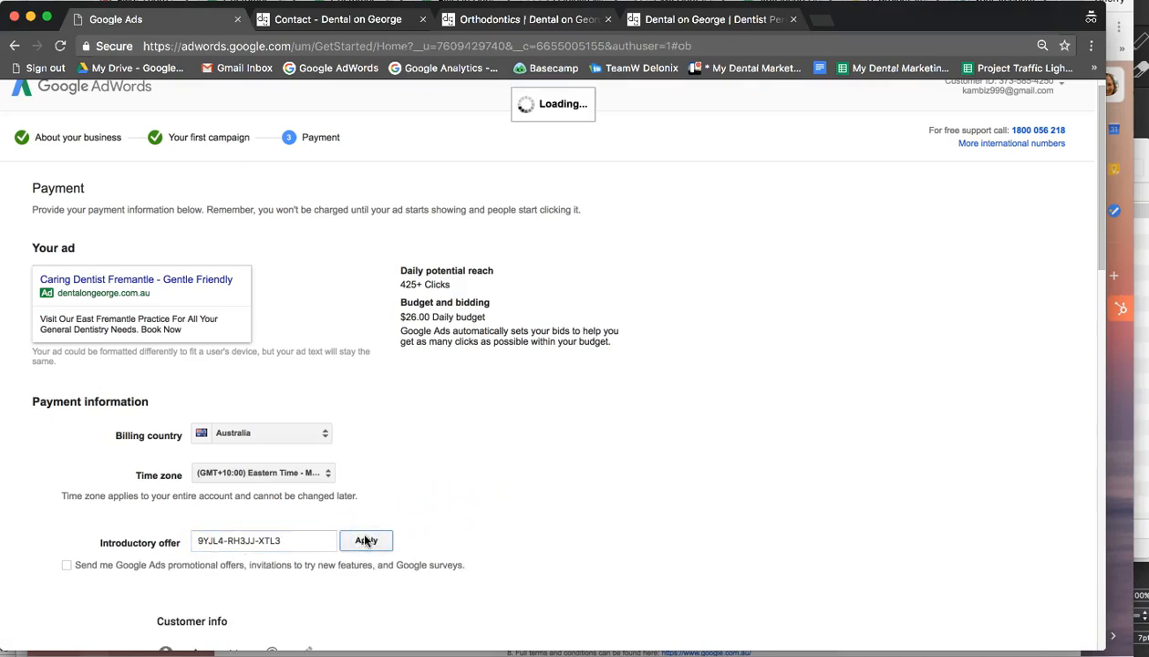
pyautogui.click(512, 487)
# - Enter "Dental on George" as the business name in the customer info
pyautogui.scroll(-3, 516, 491)
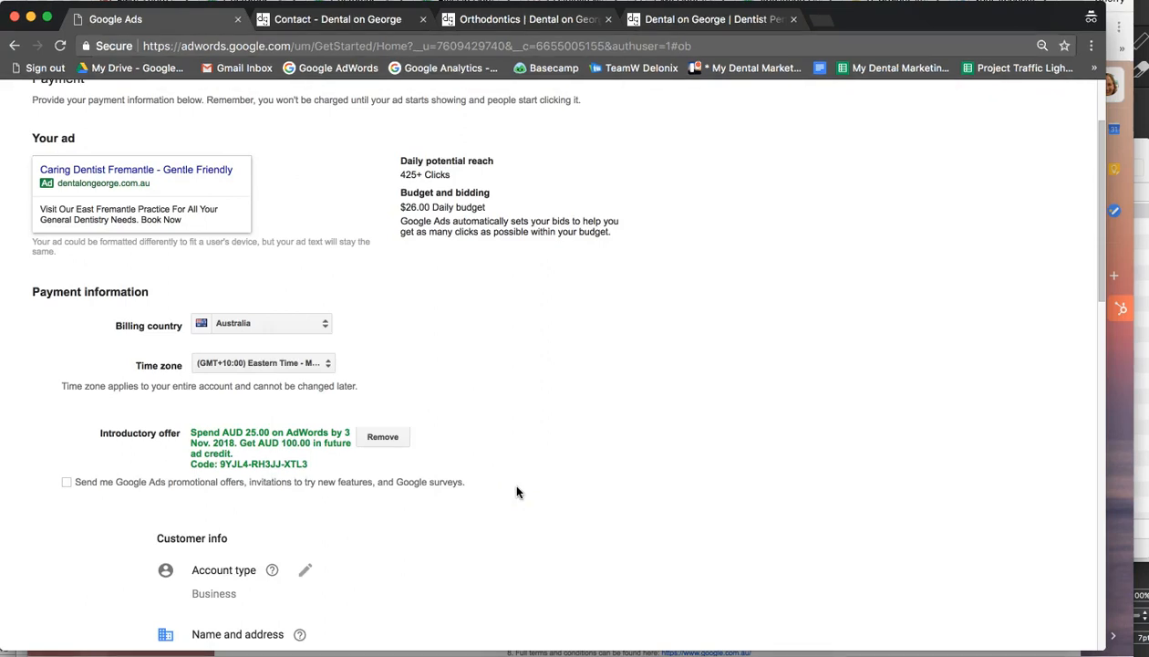
pyautogui.scroll(-1, 501, 490)
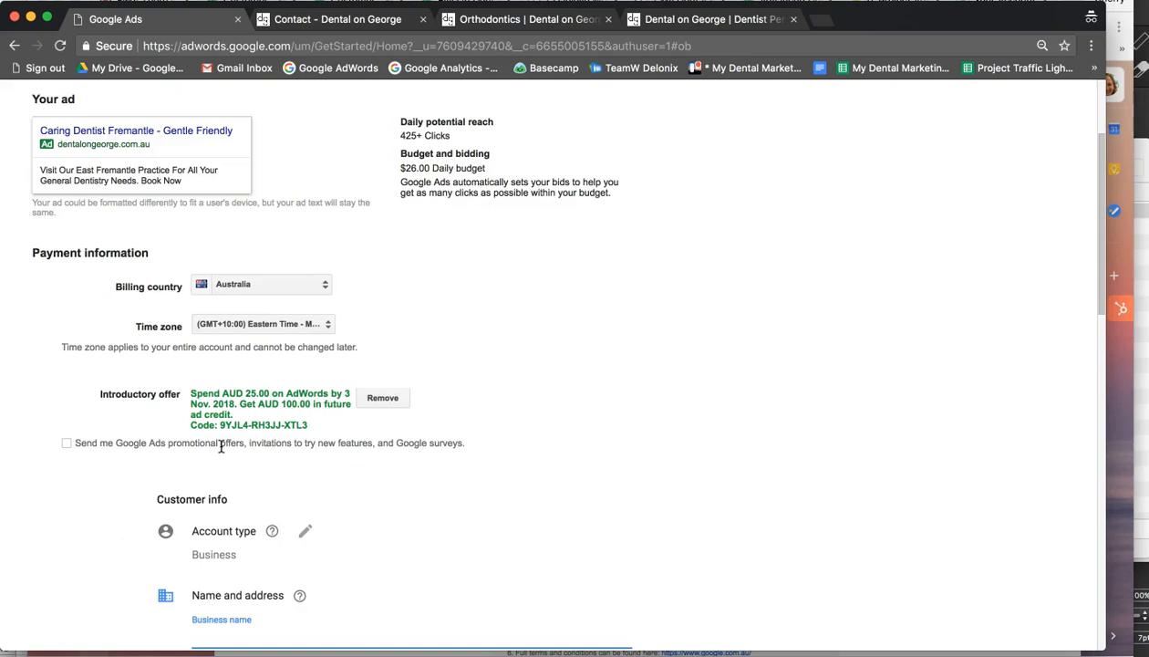
pyautogui.scroll(-5, 220, 446)
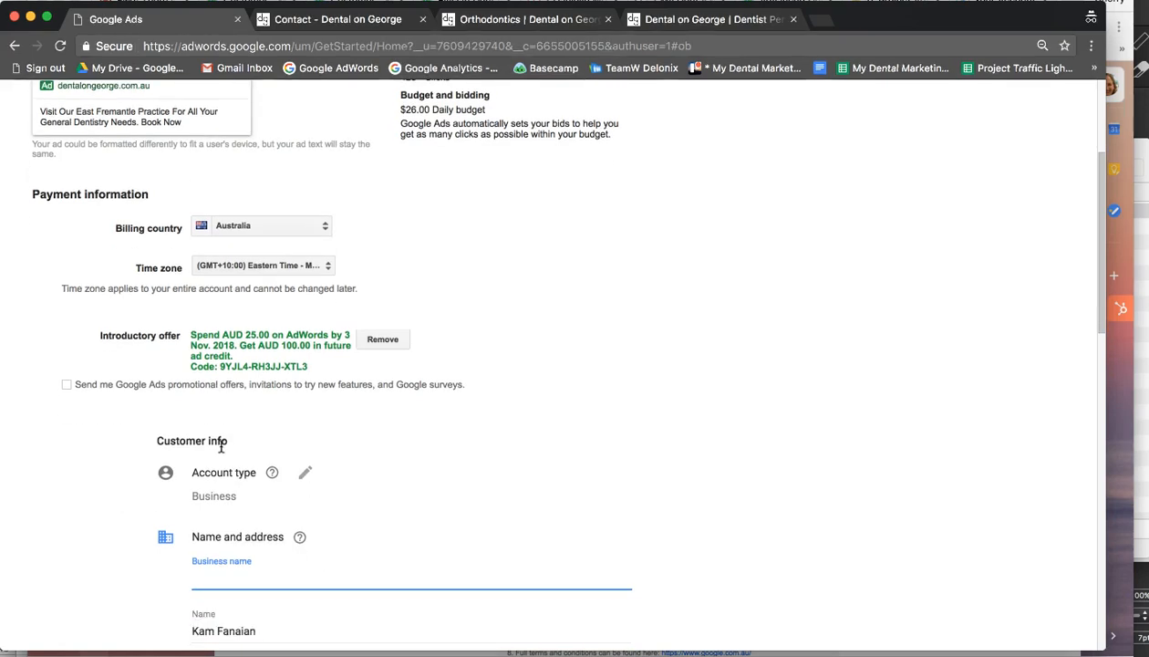
pyautogui.click(221, 443)
pyautogui.write('Dental on George')
pyautogui.click(255, 538)
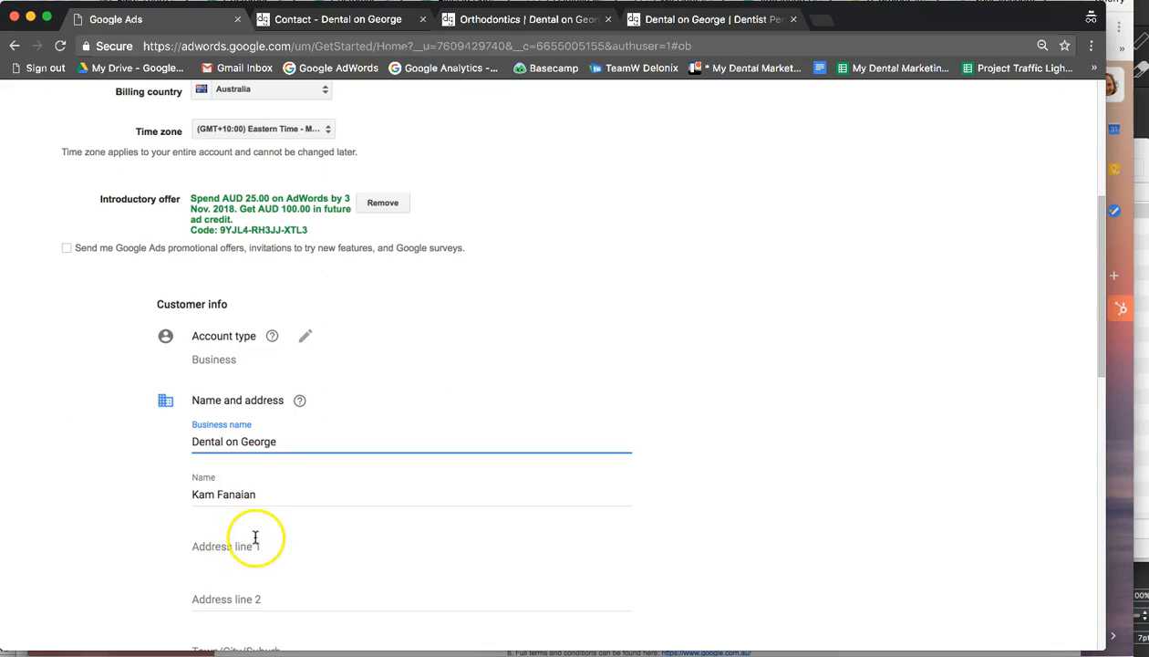
pyautogui.scroll(-1, 277, 547)
pyautogui.click(244, 483)
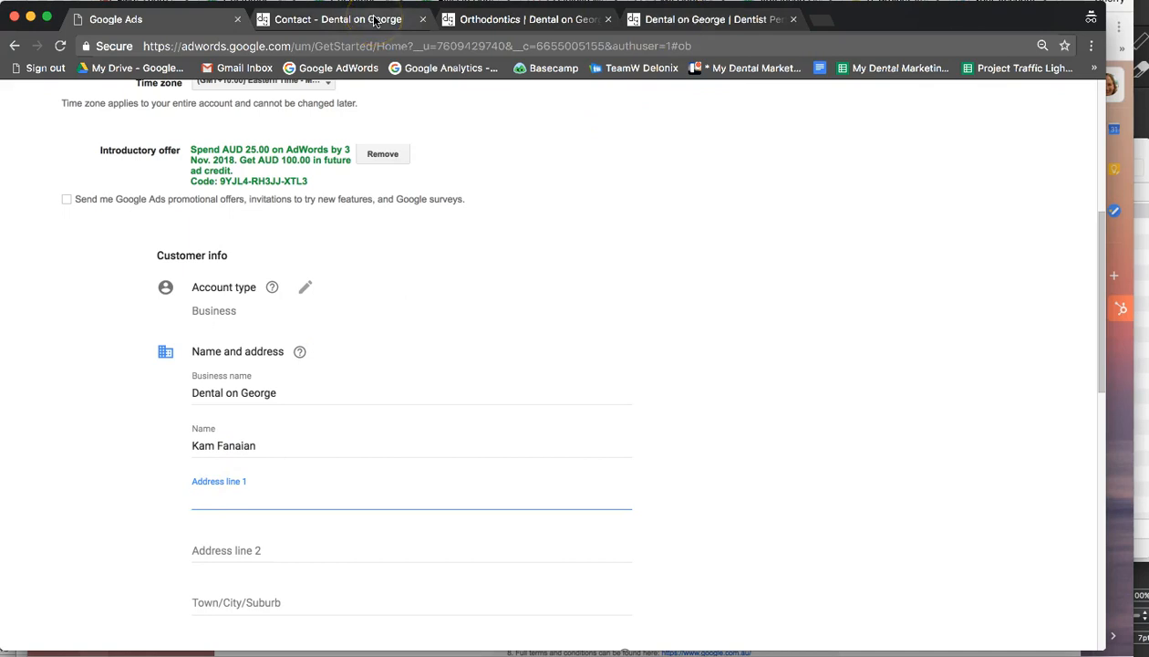
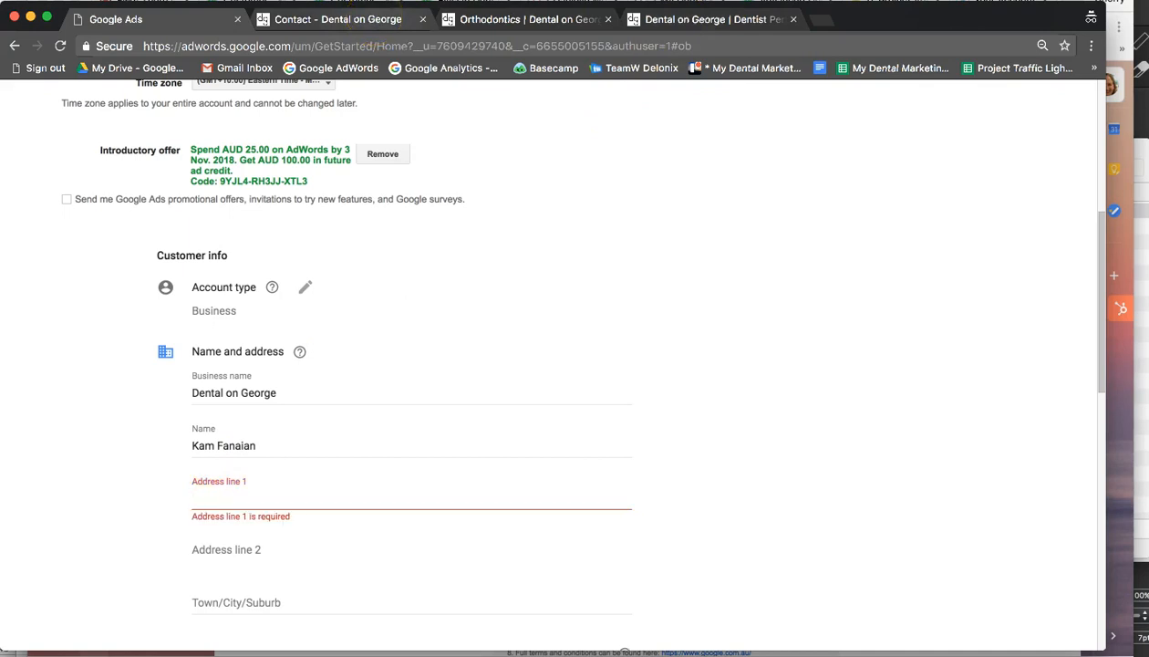
# - Fill in the customer info's address line 1 and town fields with the practice's street address and suburb from its website contact page
pyautogui.click(333, 20)
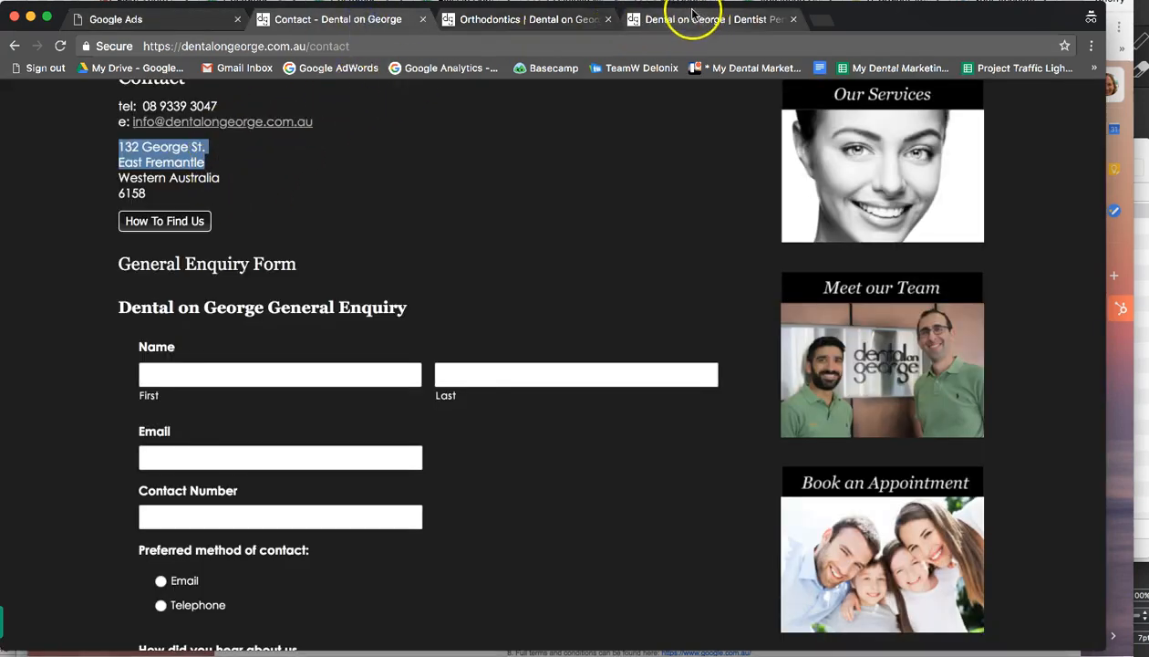
pyautogui.click(150, 18)
pyautogui.write('132 George St')
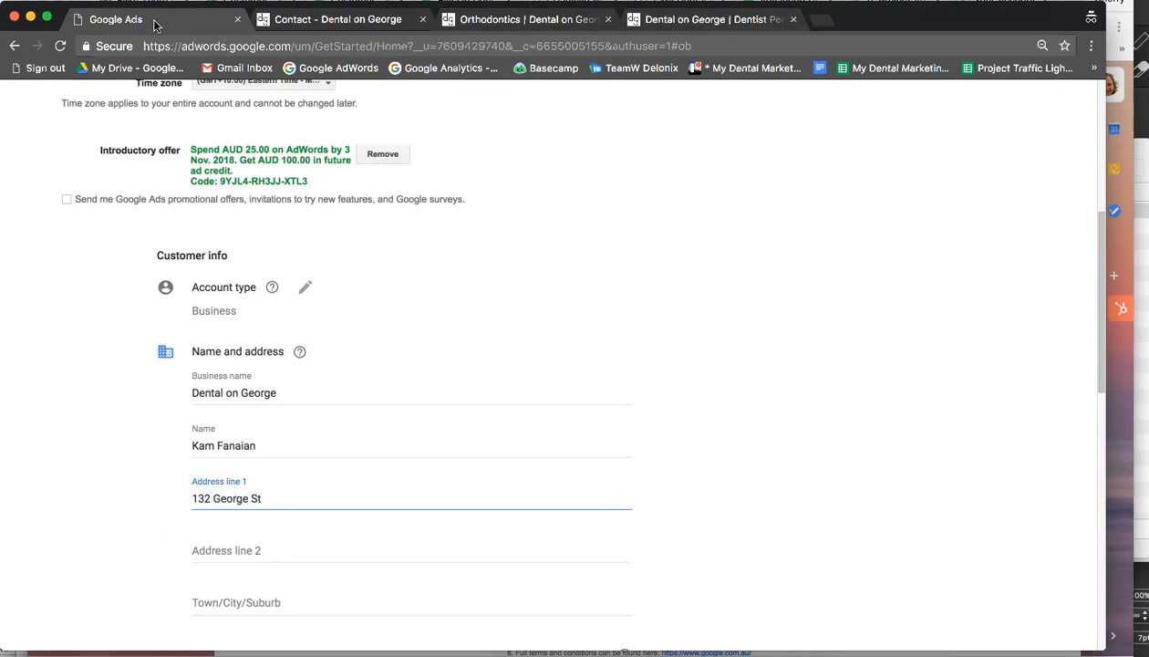
pyautogui.press('Tab')
pyautogui.write('East Fremantle')
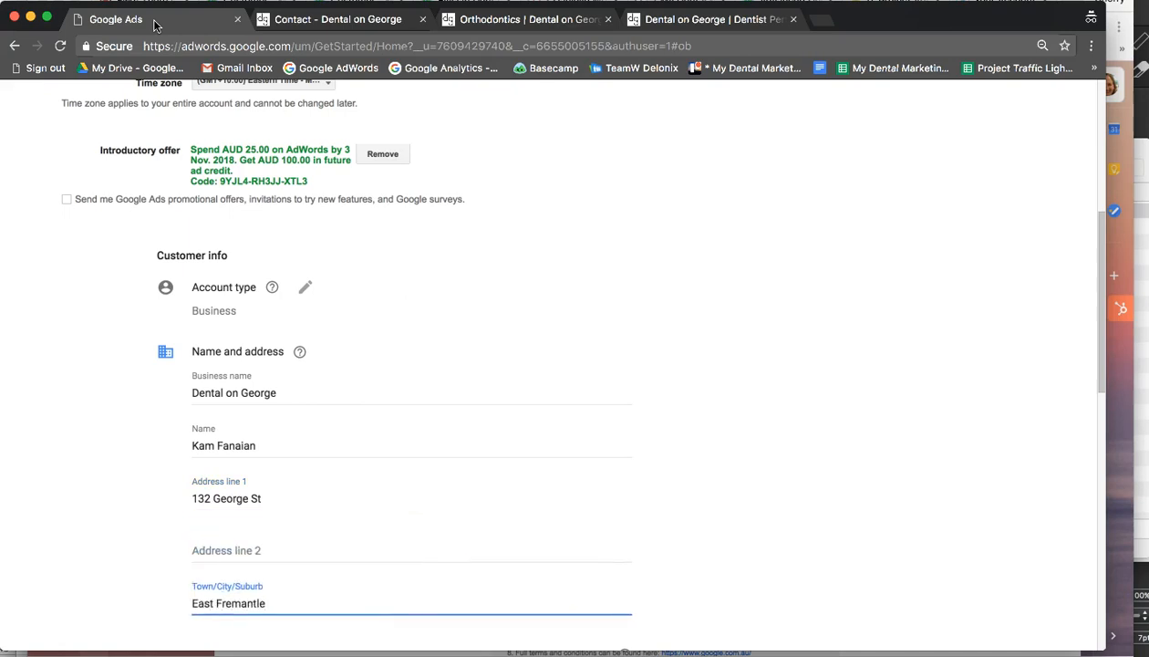
# - Choose Western Australia as the state in the customer's address
pyautogui.scroll(-4, 375, 359)
pyautogui.click(306, 481)
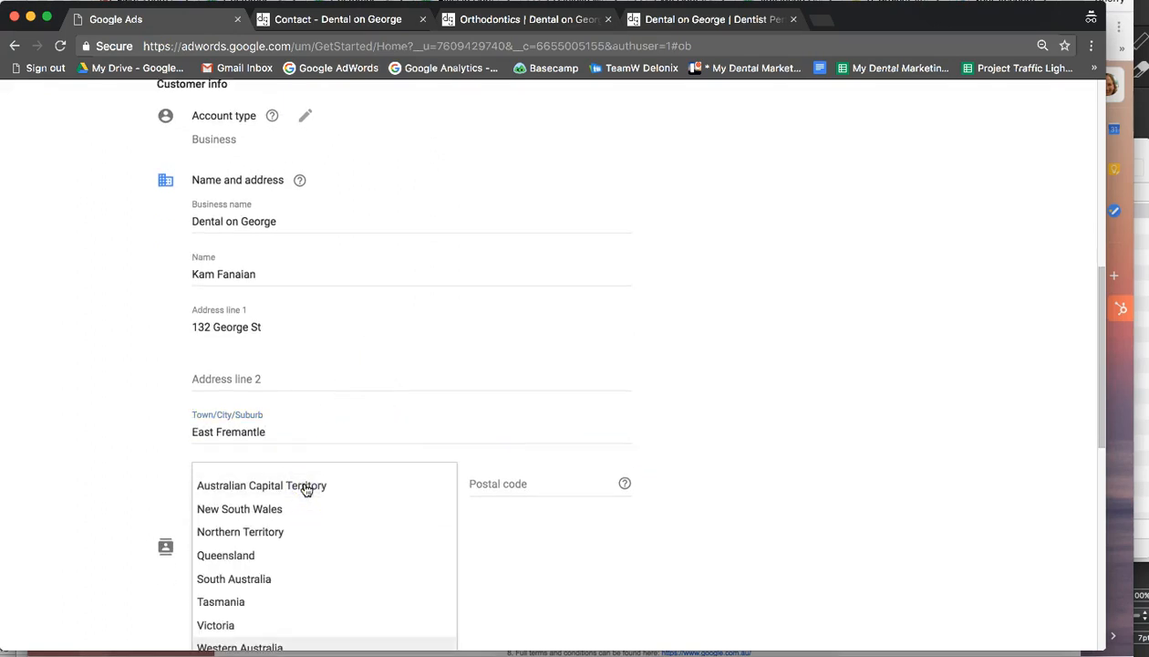
pyautogui.scroll(-2, 301, 511)
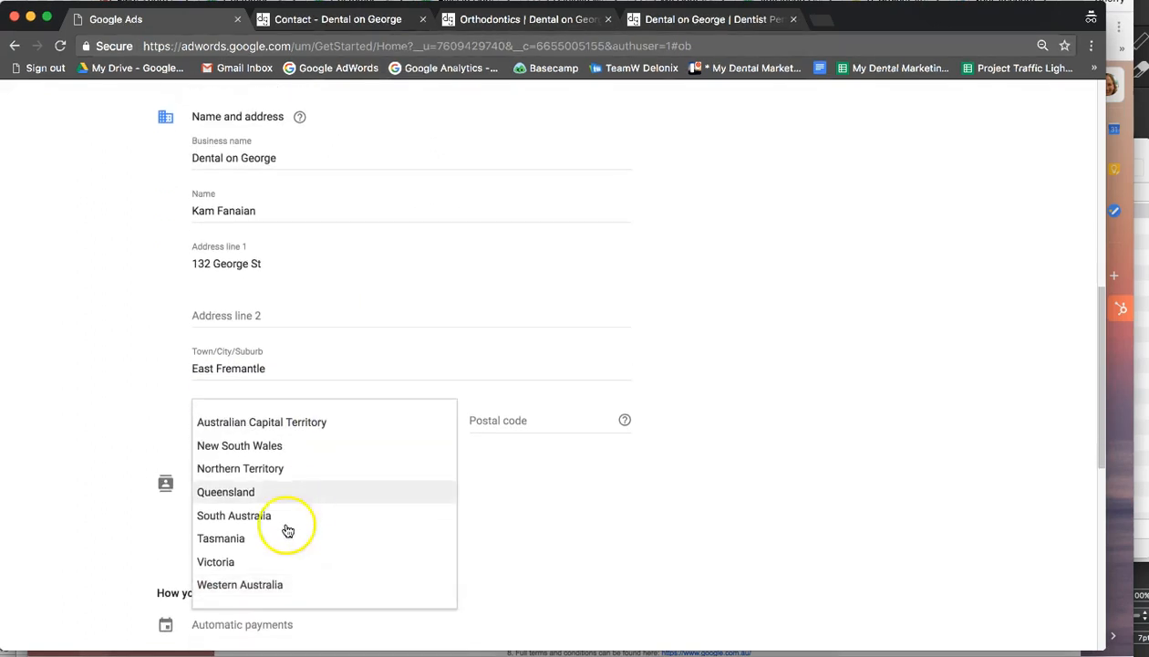
pyautogui.click(264, 584)
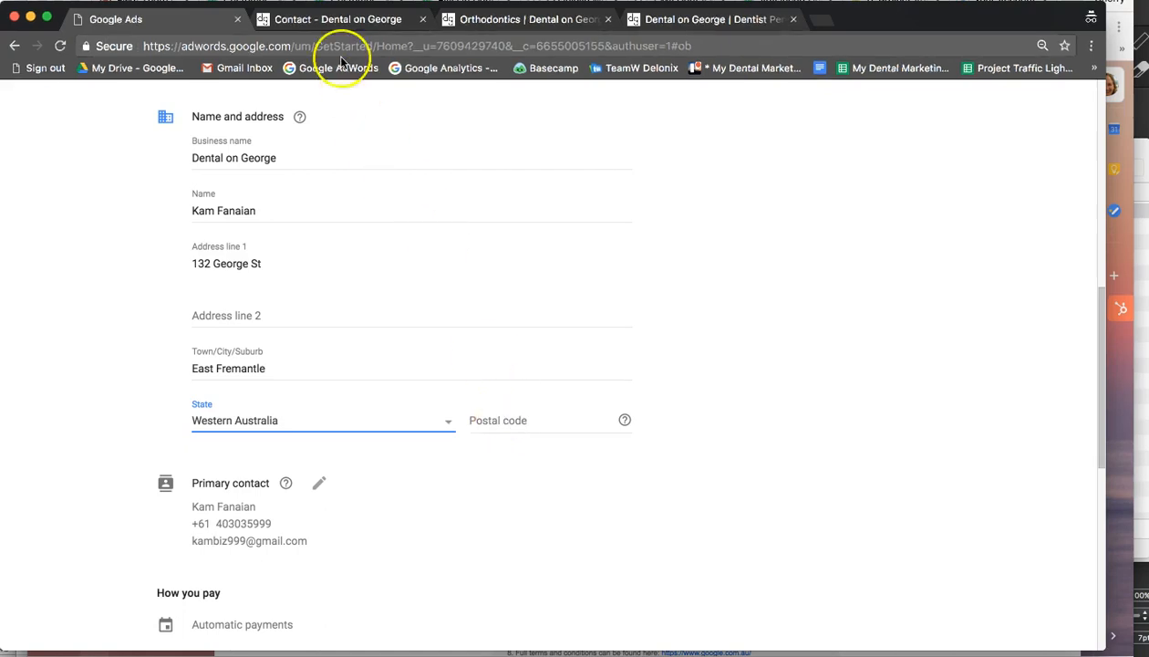
# - Look up the practice's postal code on its website contact page and enter it in the customer's address
pyautogui.click(336, 20)
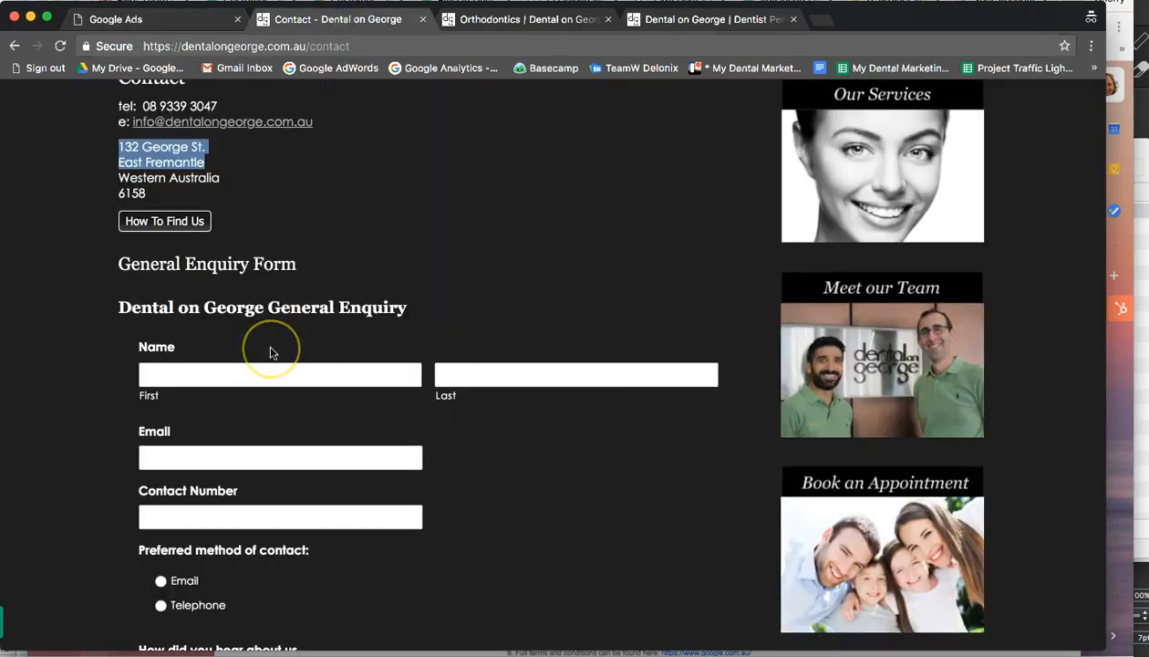
pyautogui.scroll(1, 270, 352)
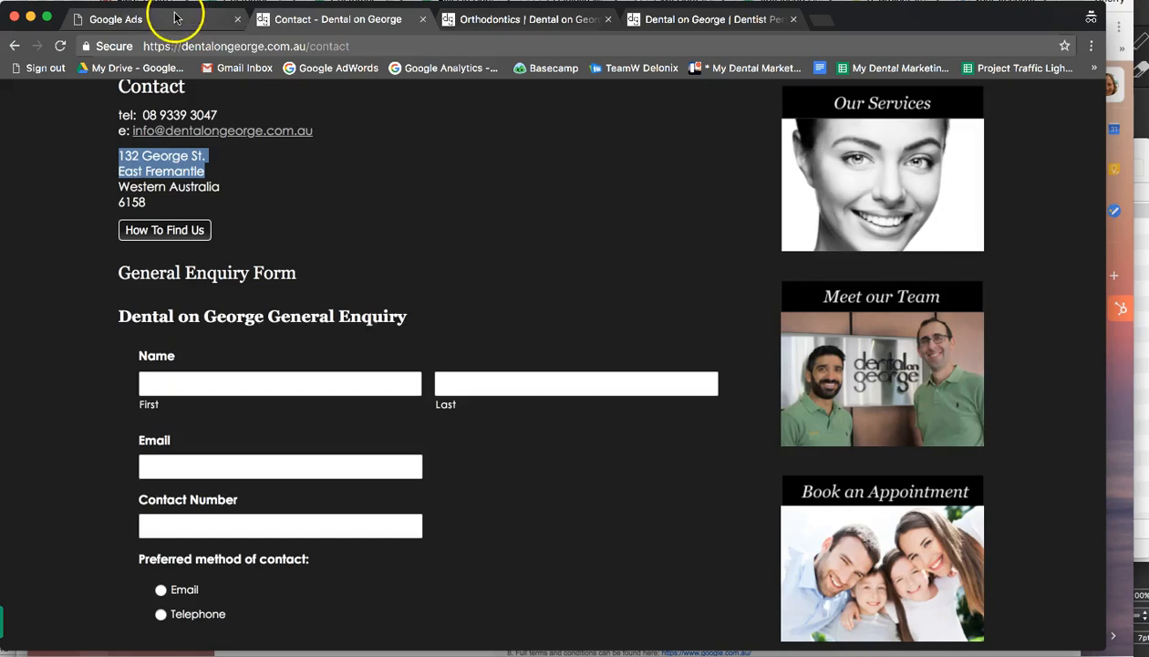
pyautogui.click(176, 17)
pyautogui.click(509, 421)
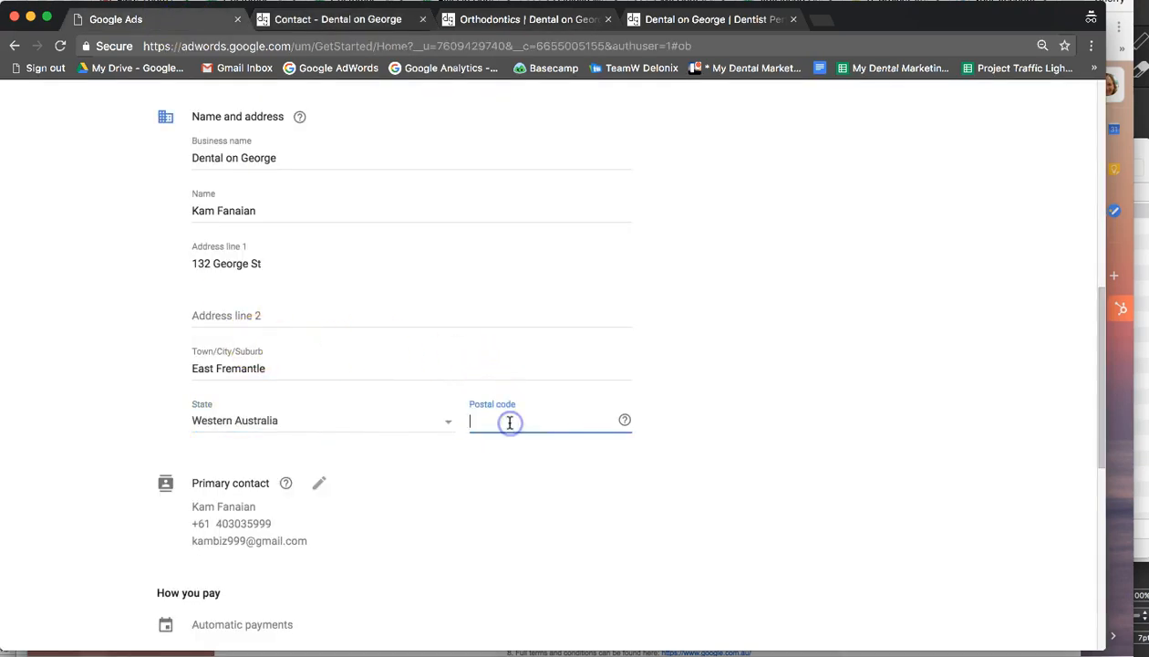
pyautogui.write('6158')
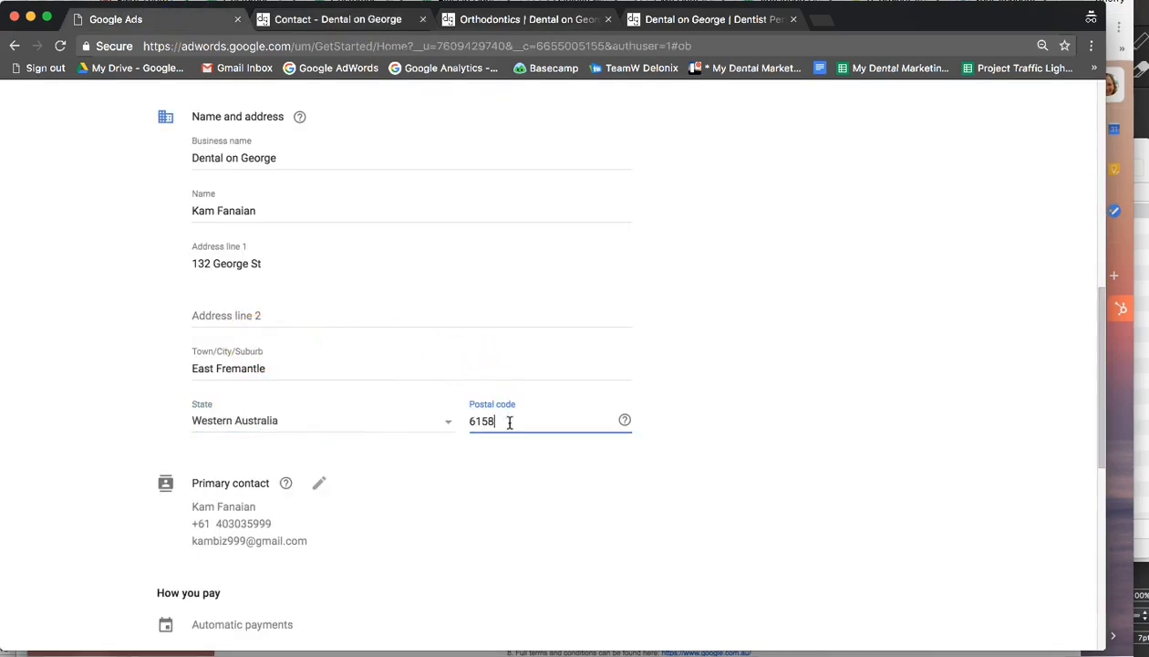
# - Complete the payment stage to finish the sign-up, and go to the new Google Ads account
pyautogui.scroll(-5, 375, 526)
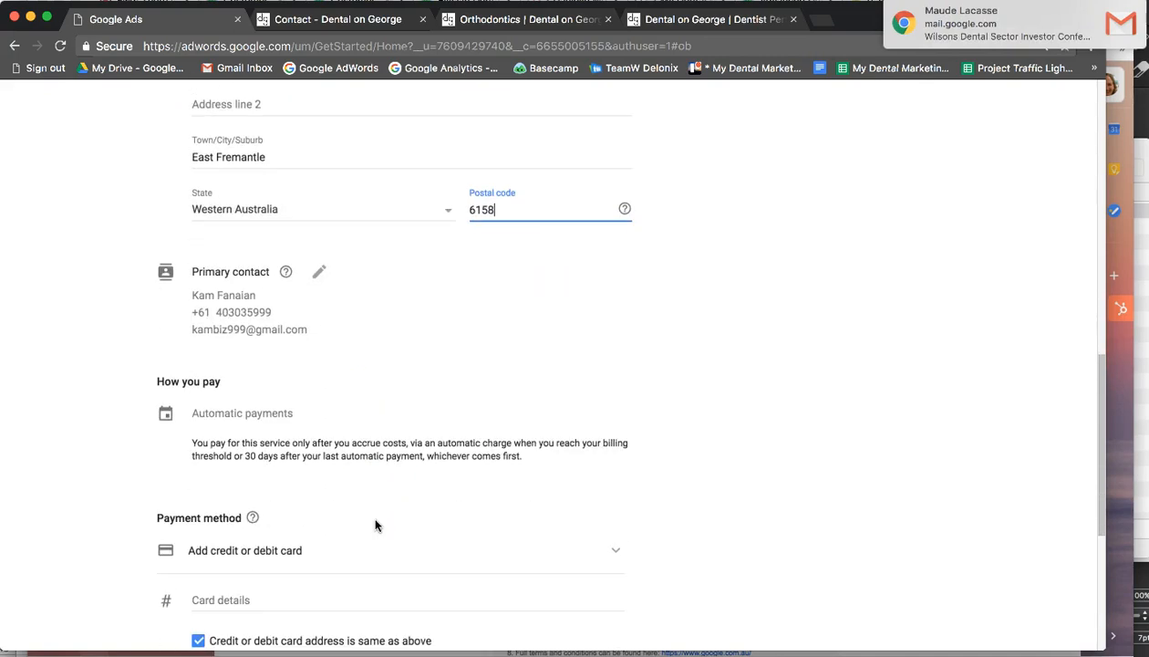
pyautogui.scroll(-4, 375, 525)
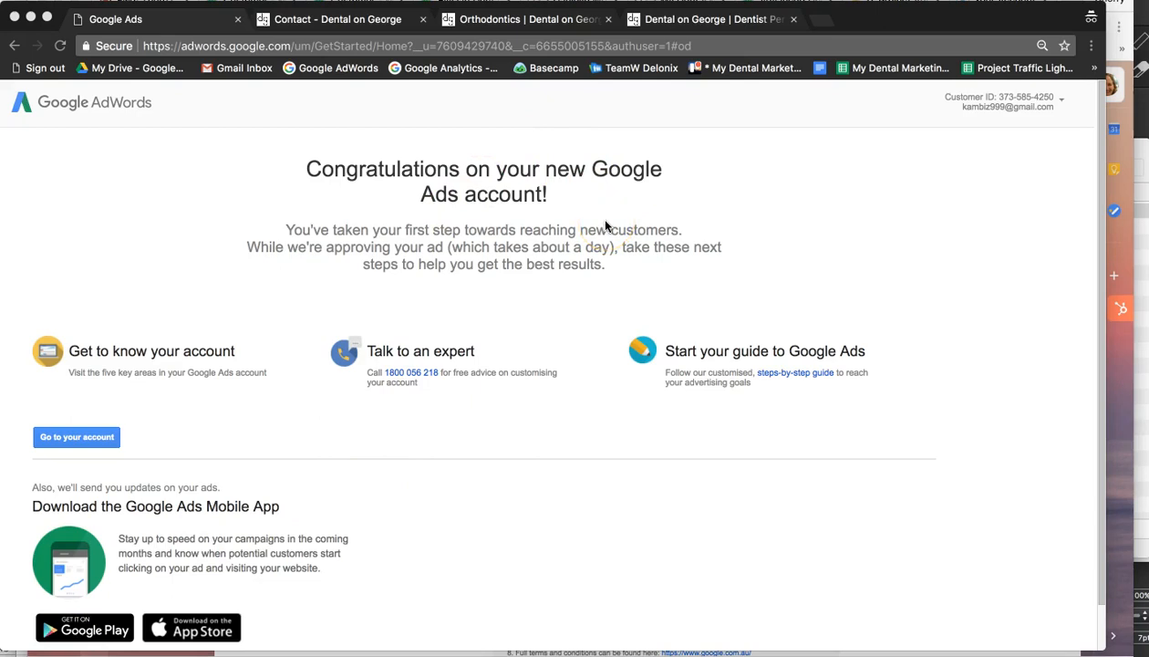
pyautogui.scroll(-1, 606, 226)
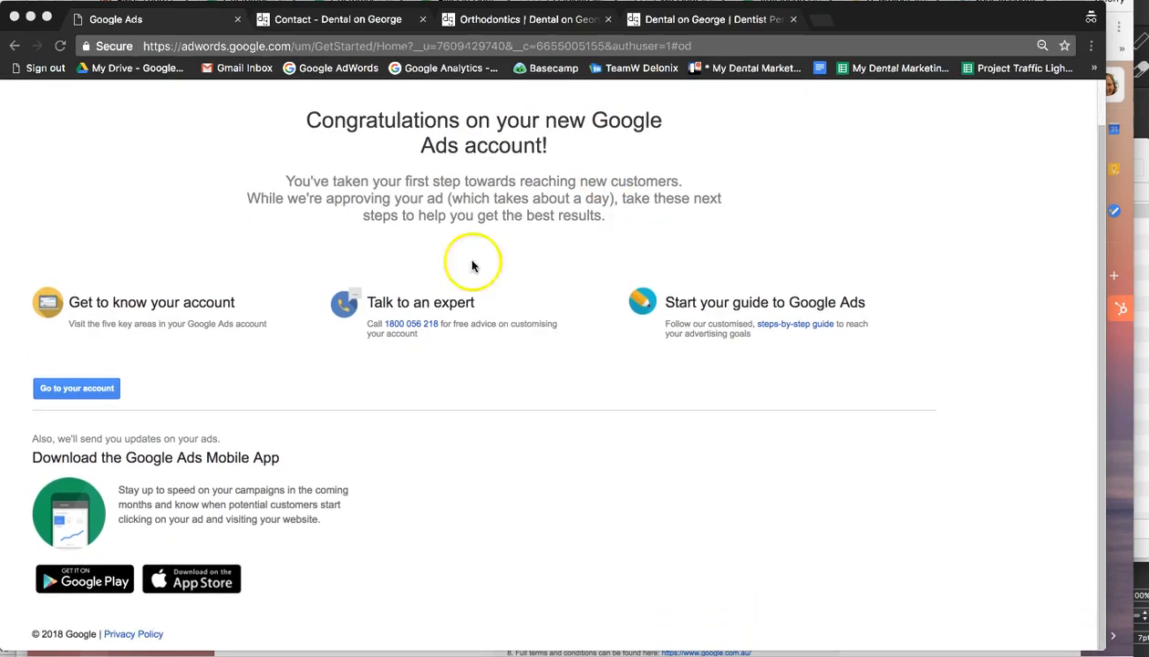
pyautogui.click(64, 394)
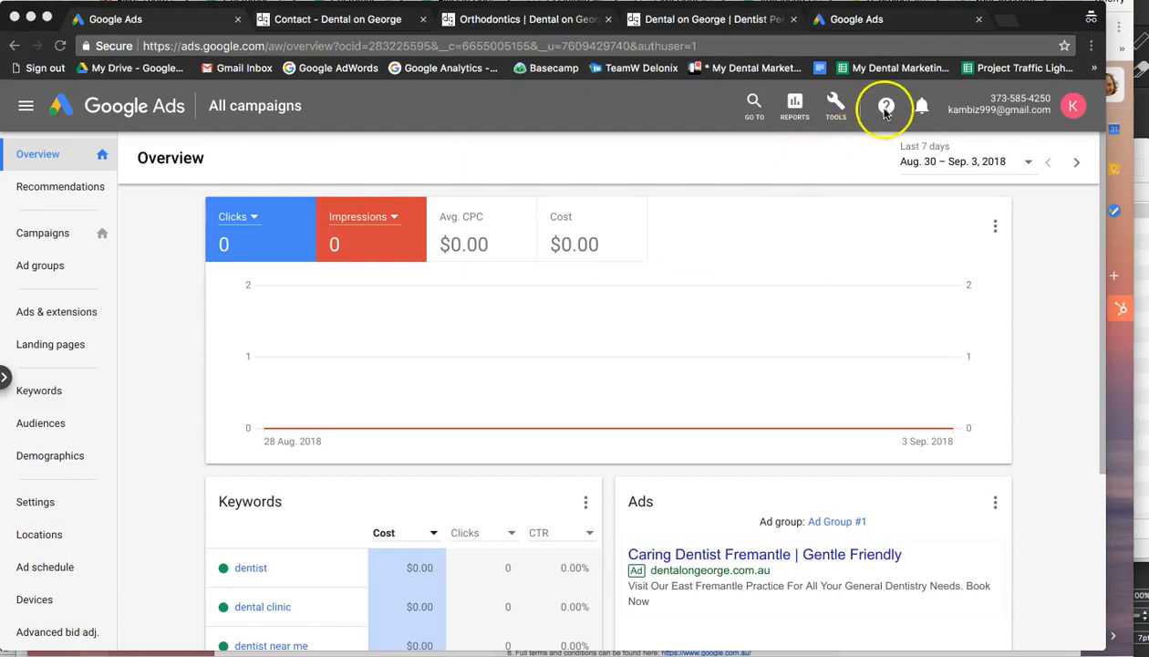
# - Open the account access settings and view the list of managers linked to the account
pyautogui.click(884, 108)
pyautogui.click(847, 107)
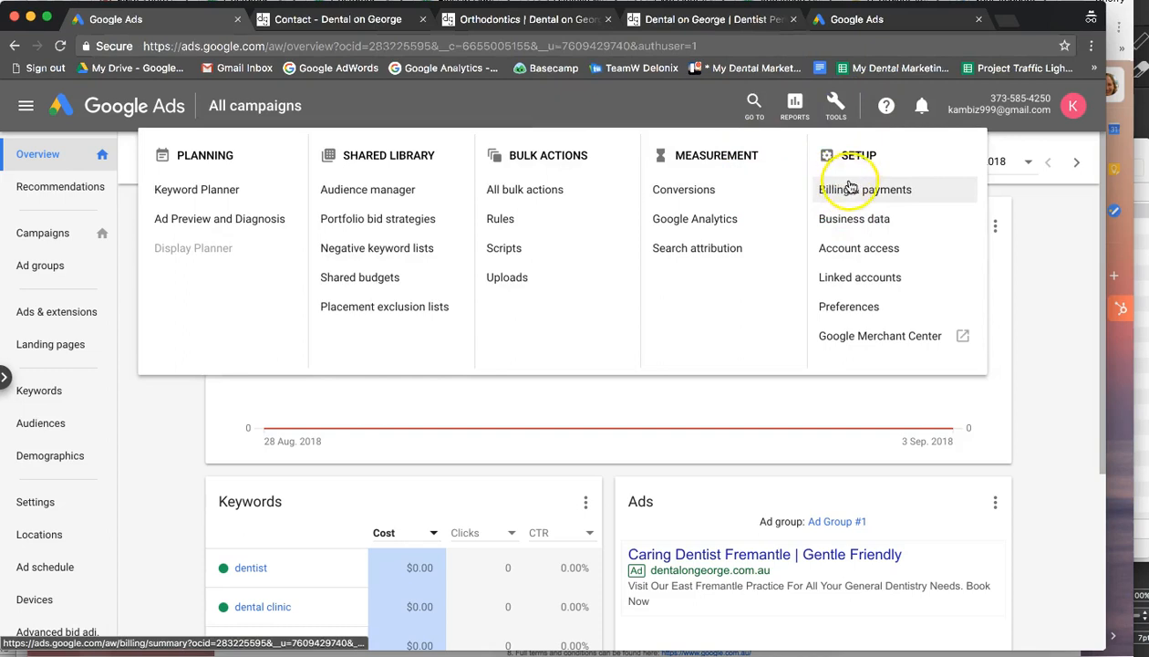
pyautogui.click(858, 248)
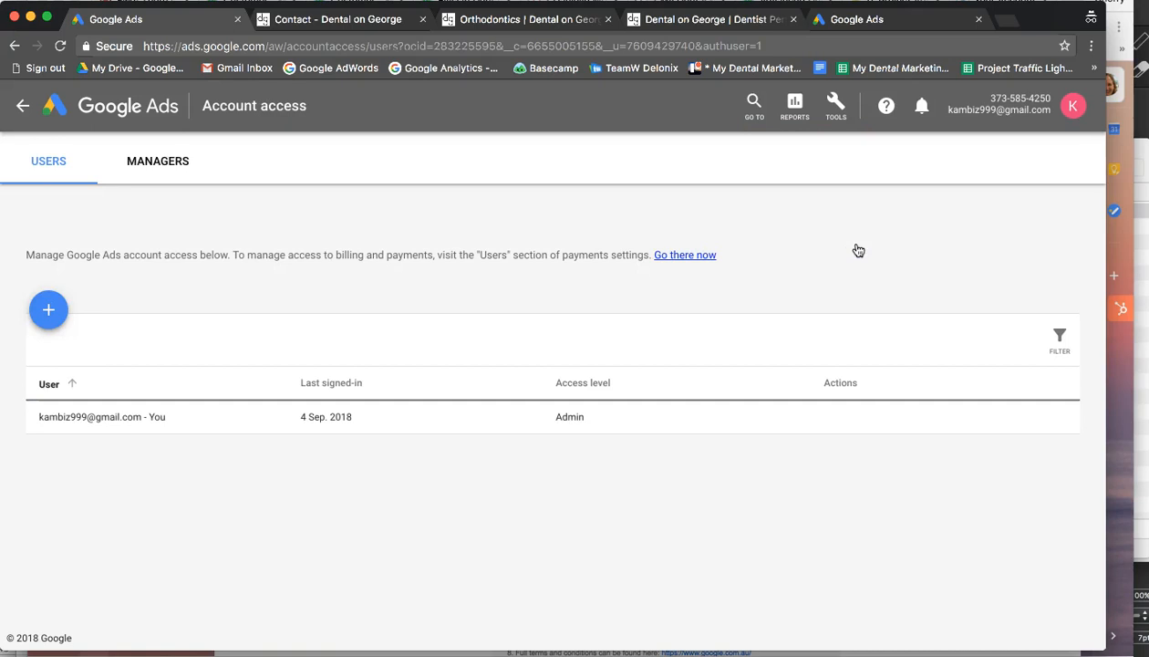
pyautogui.click(155, 162)
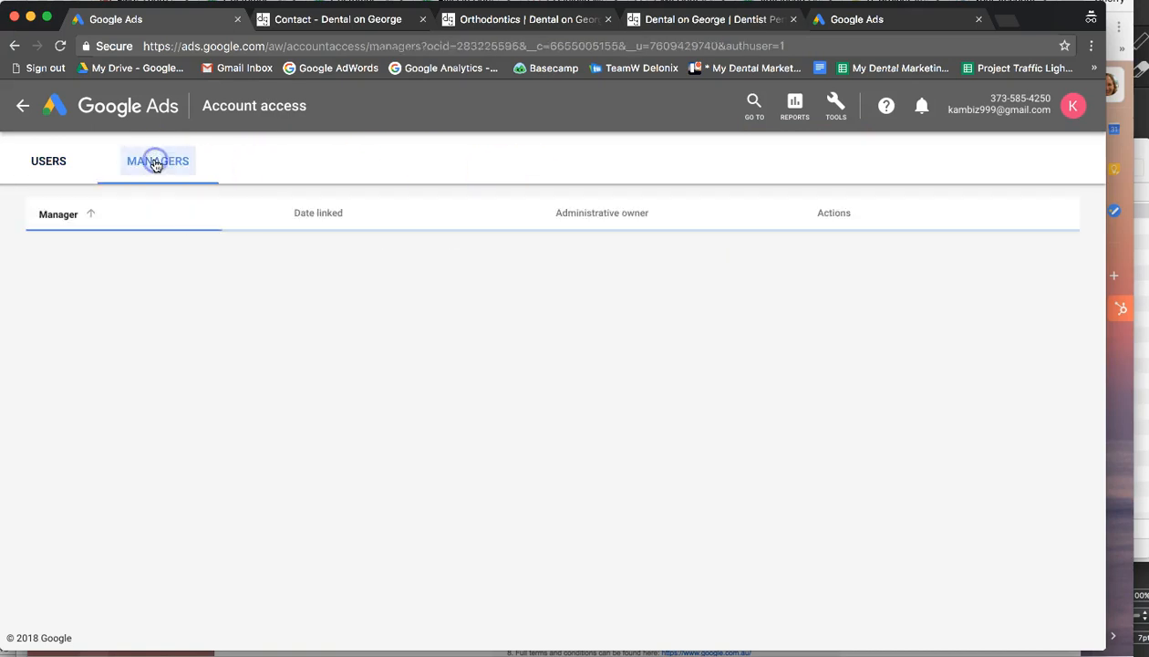
pyautogui.click(157, 213)
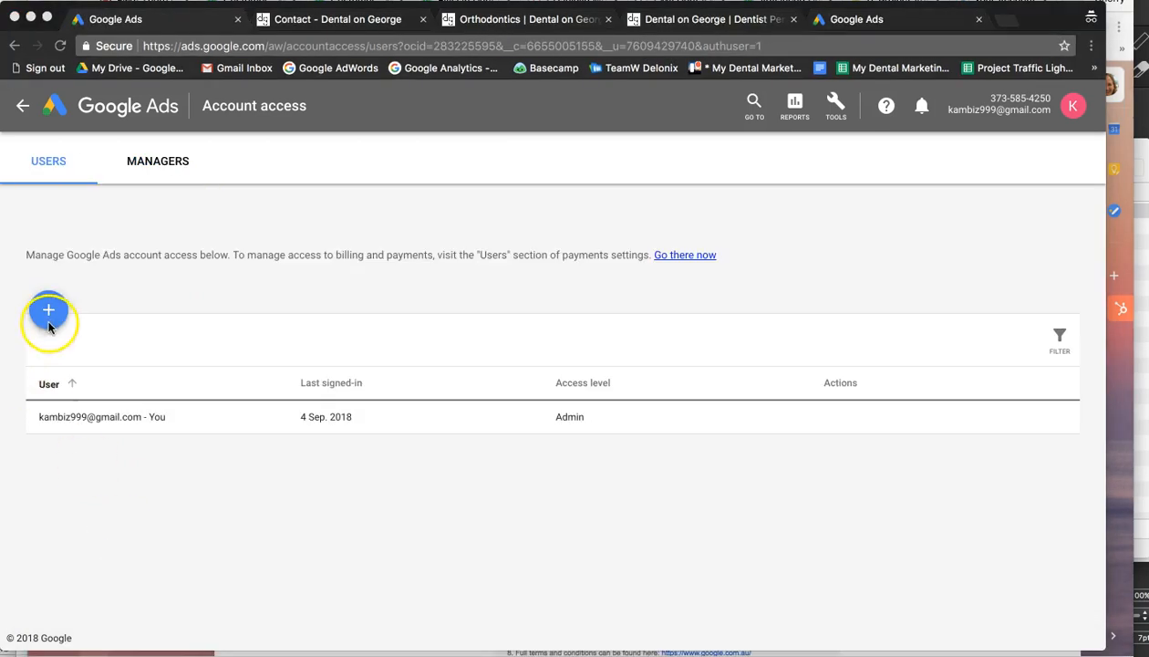
# - Invite a new user with Admin access by entering the invitee's e-mail address, and check the managers and users lists
pyautogui.click(48, 312)
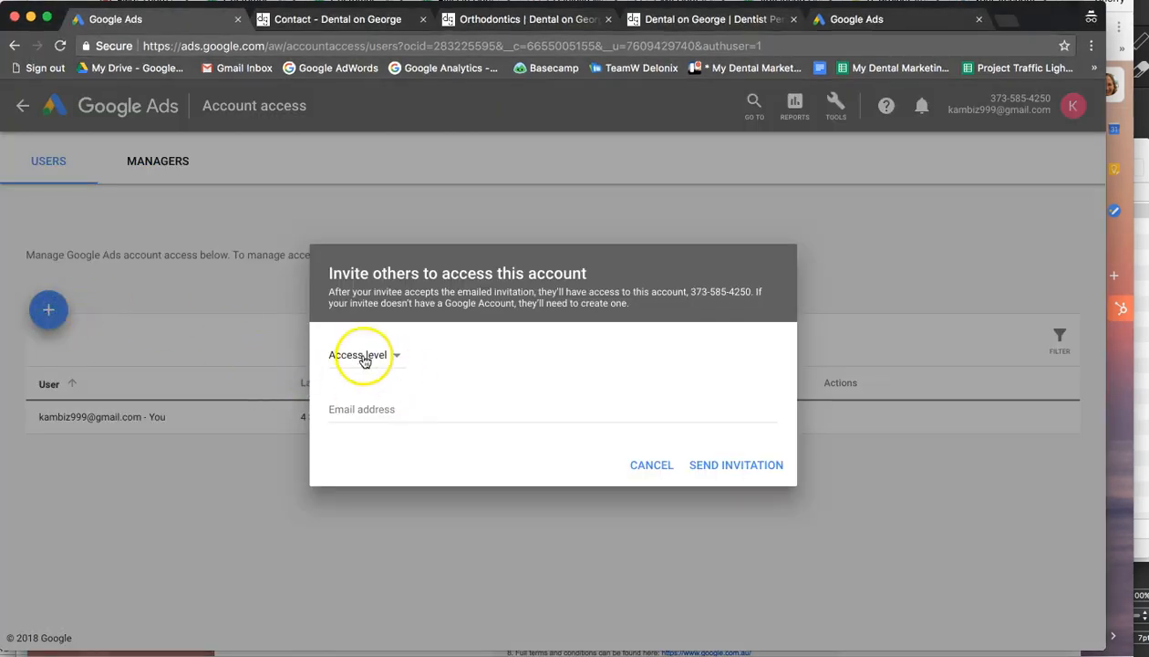
pyautogui.click(369, 410)
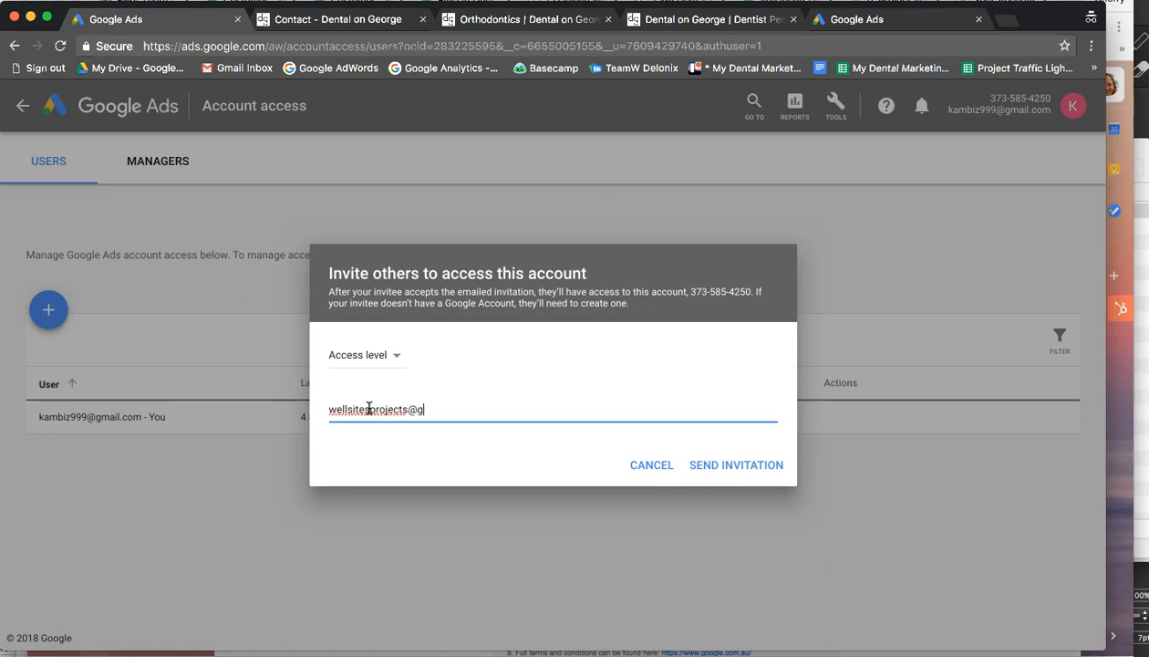
pyautogui.click(330, 363)
pyautogui.click(375, 375)
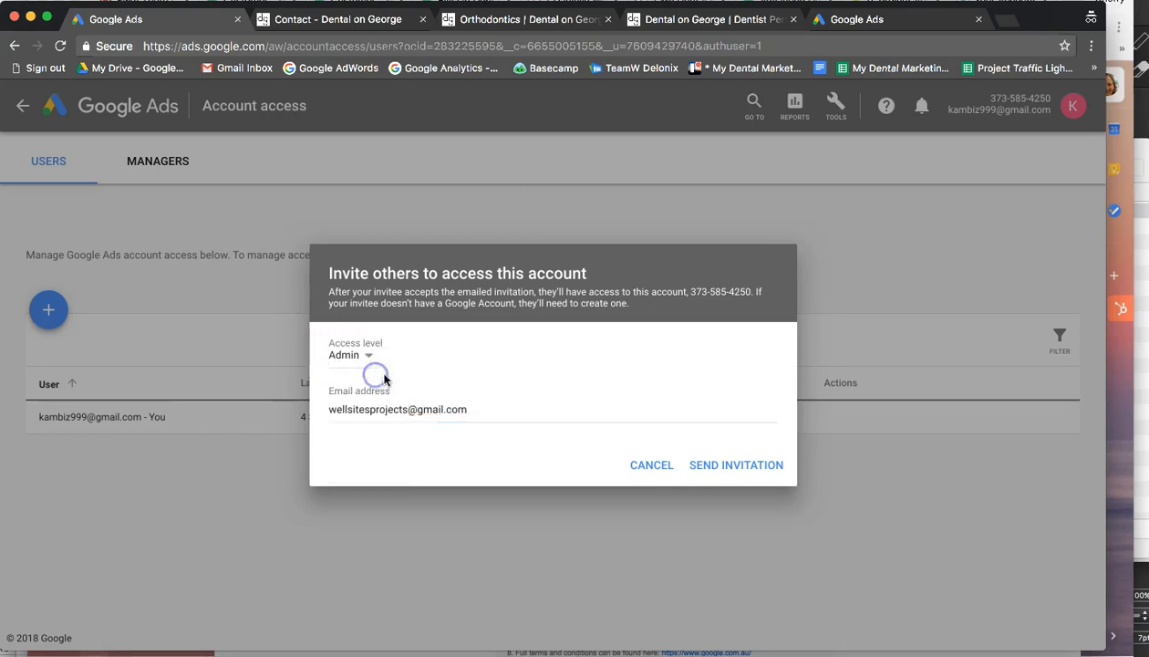
pyautogui.click(717, 467)
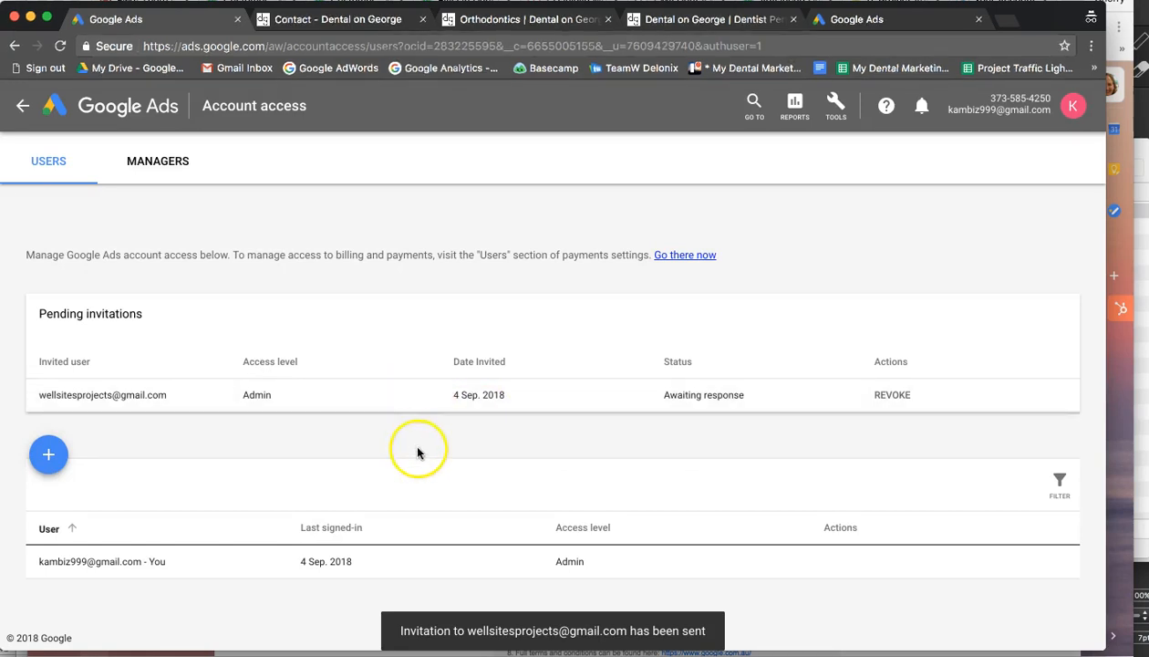
pyautogui.click(173, 170)
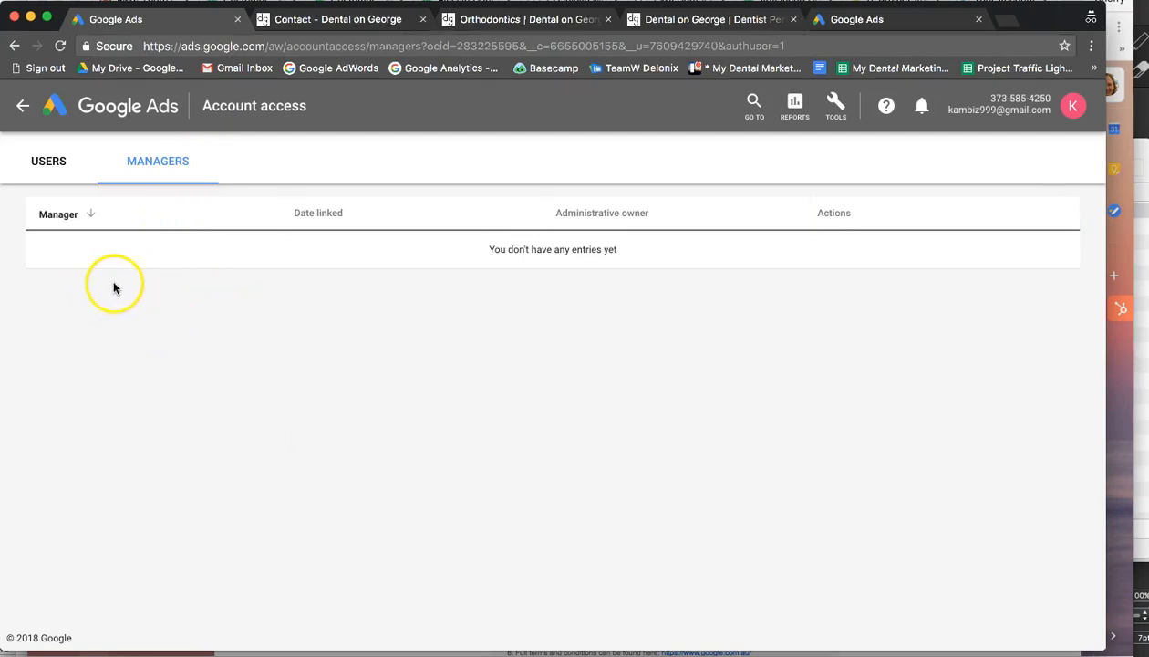
pyautogui.click(49, 170)
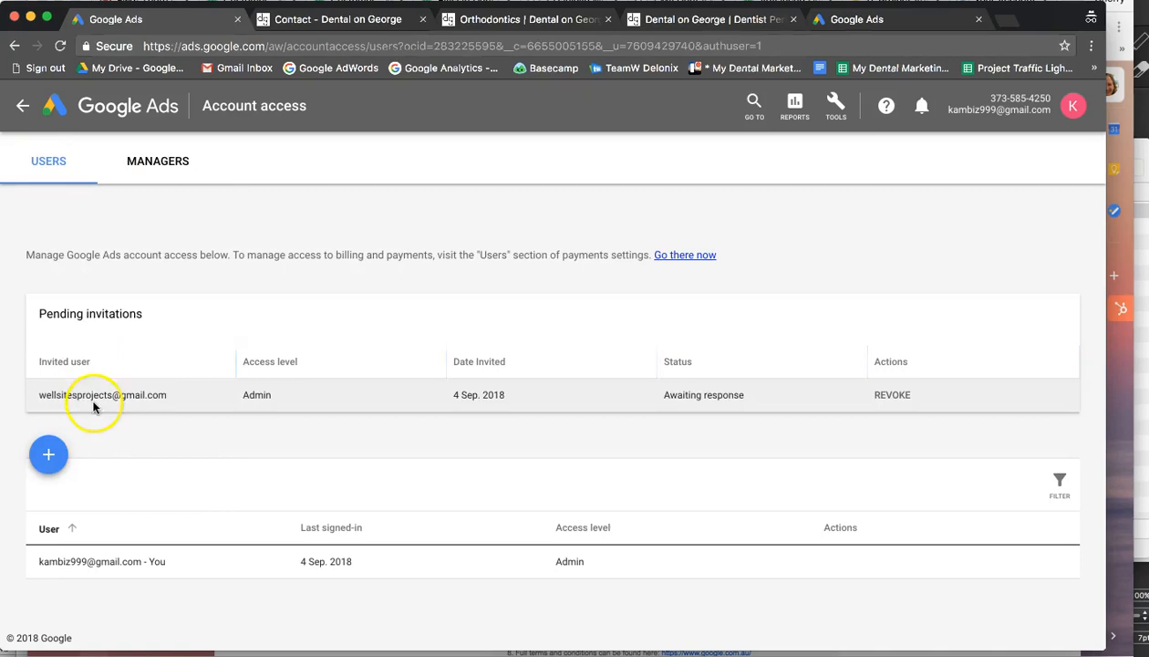